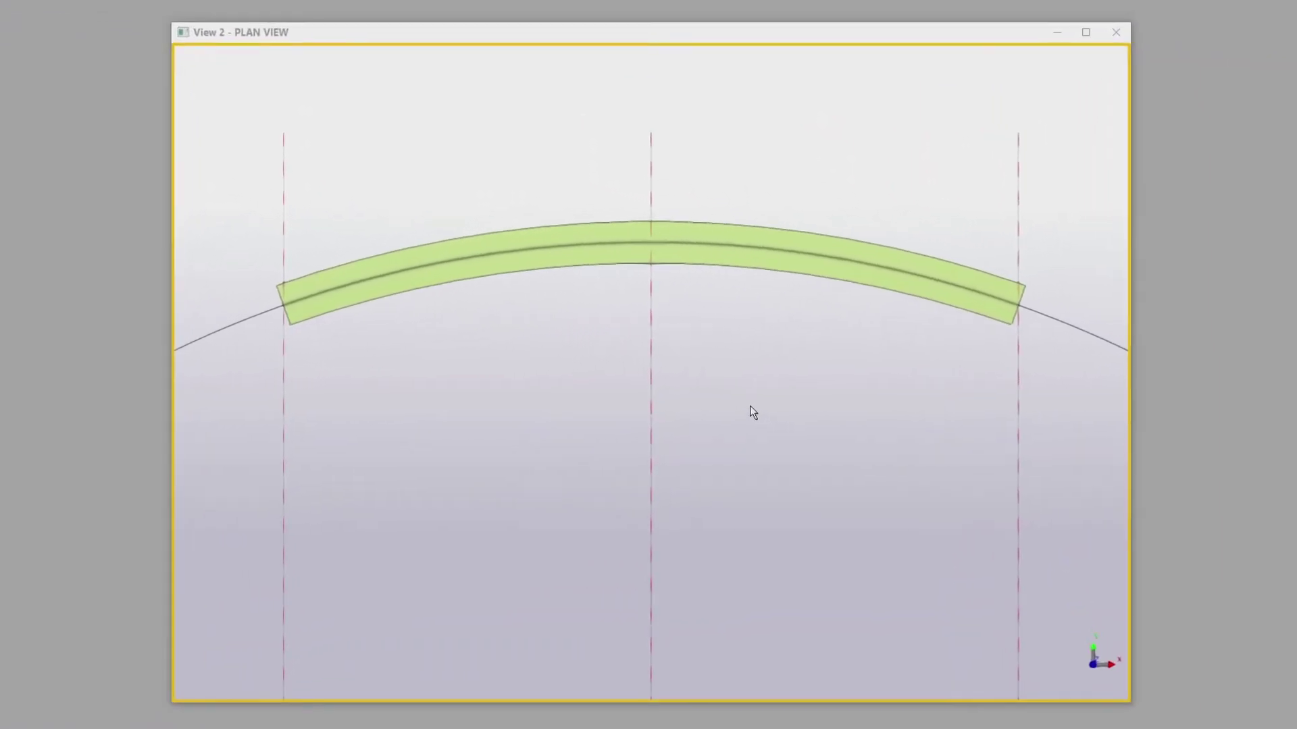
Select the middle gridline and zoom and pan the plan until the full arc circle and its centre show.
click(655, 365)
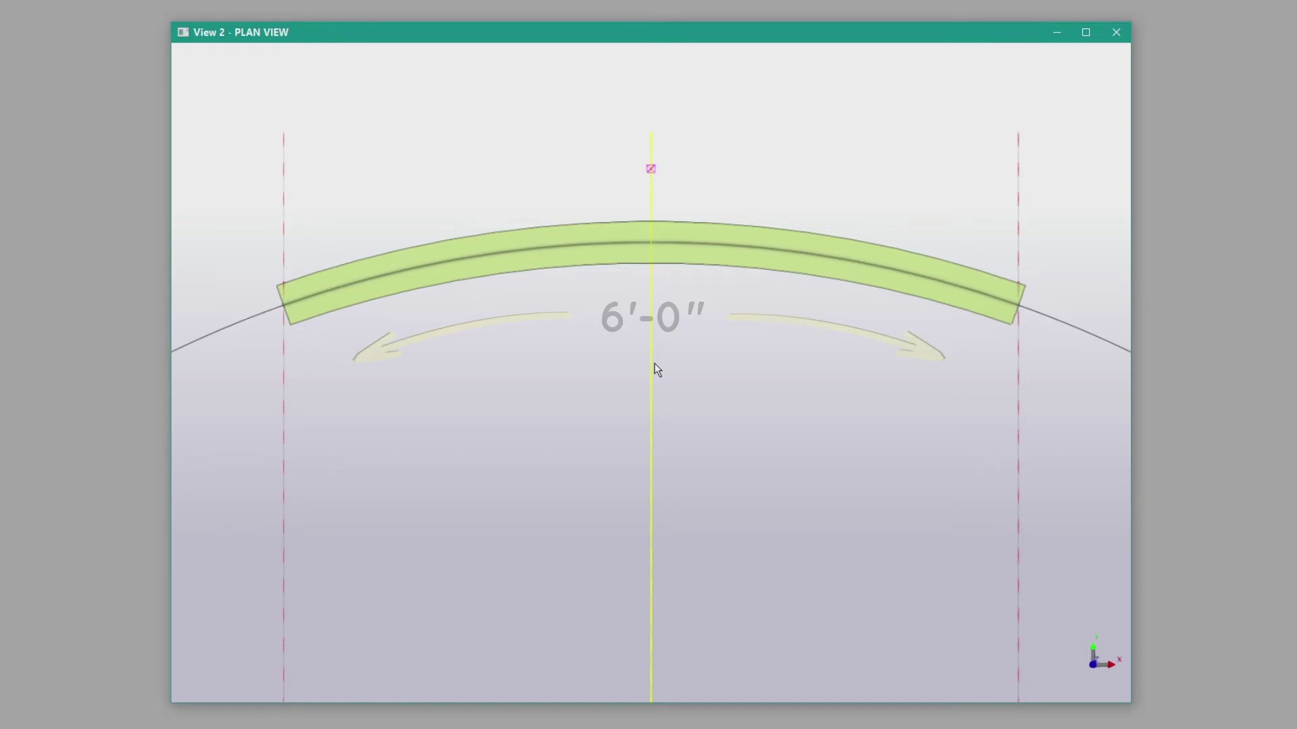
scroll(683, 353, down, 5)
scroll(703, 342, down, 2)
middle_drag(730, 355, 730, 246)
scroll(708, 250, up, 2)
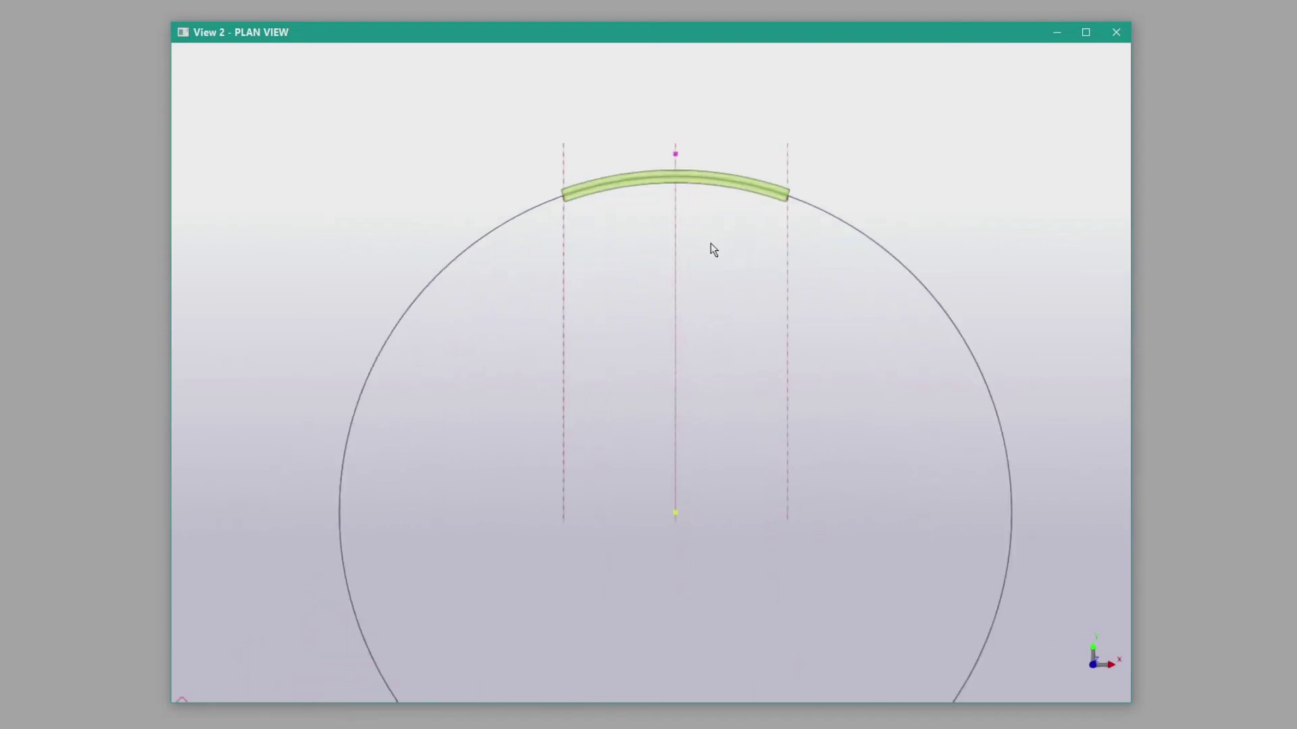
scroll(711, 248, up, 2)
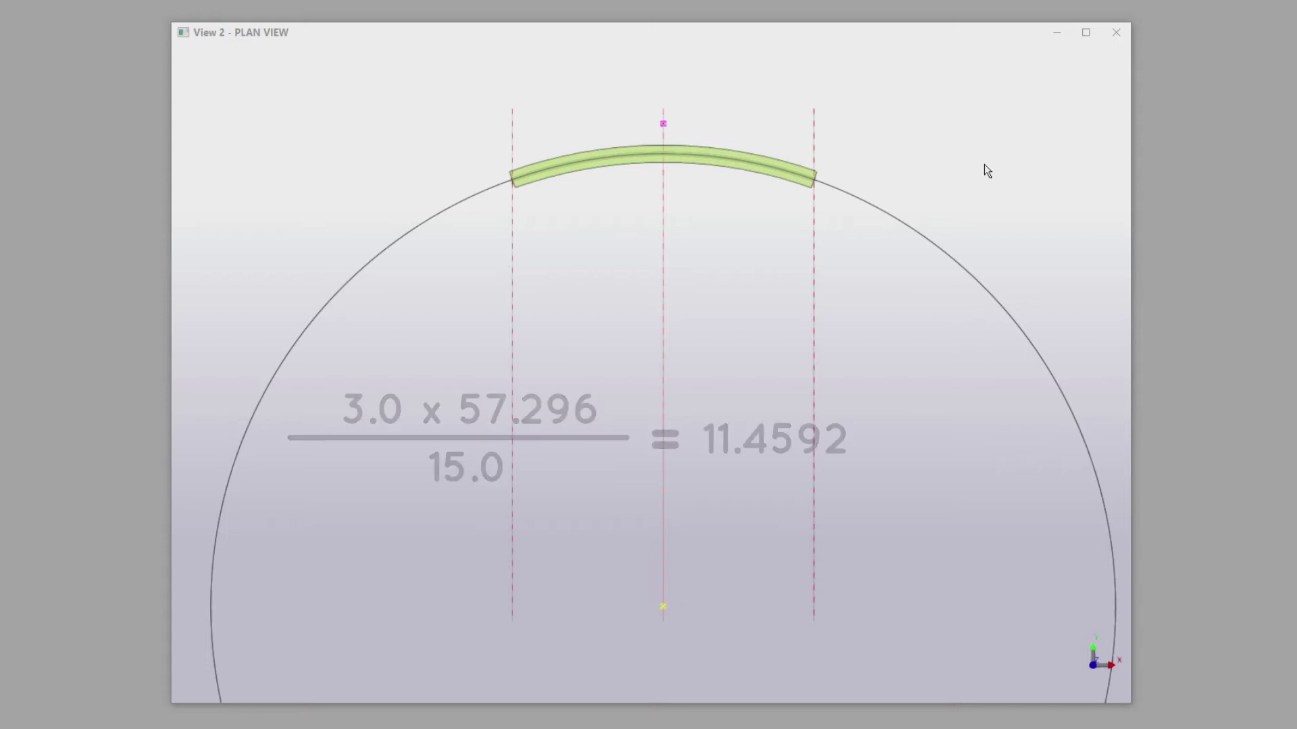
Copy the middle gridline rotated 11.4592° about the arc centre.
click(665, 312)
right_click(667, 313)
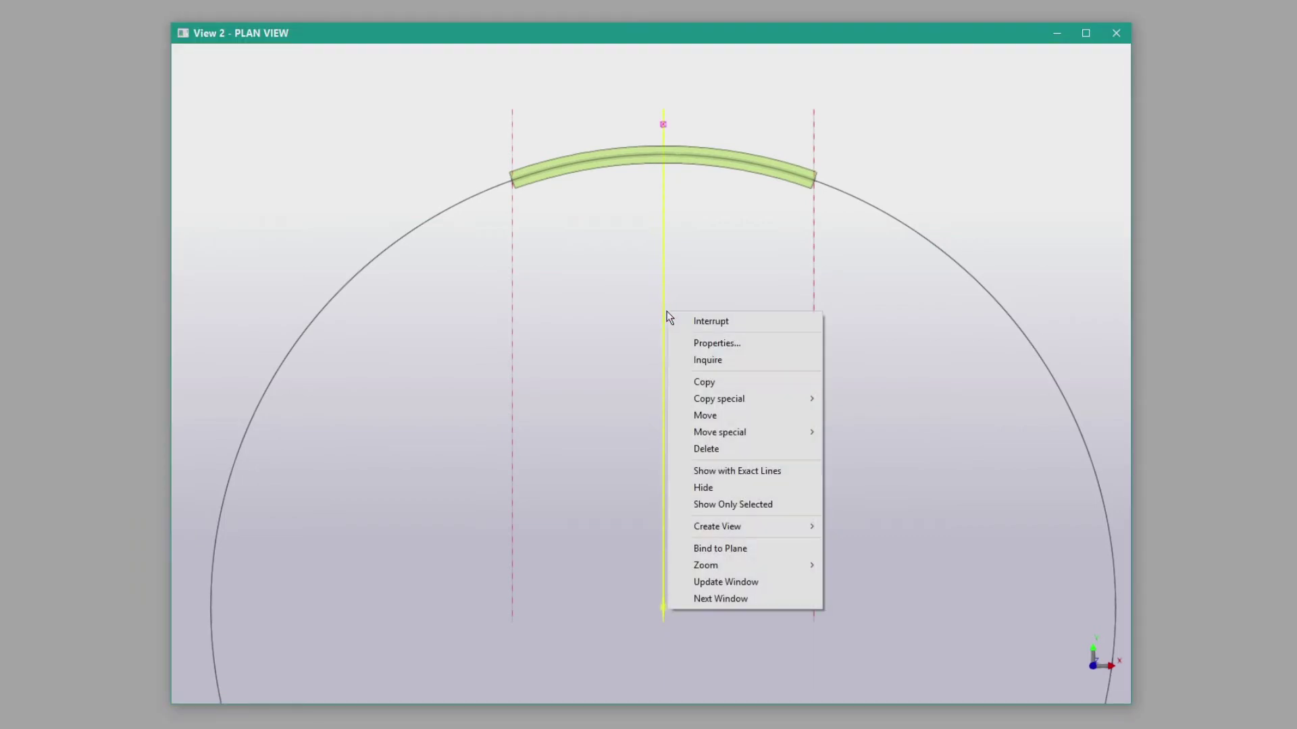
mouse_move(756, 400)
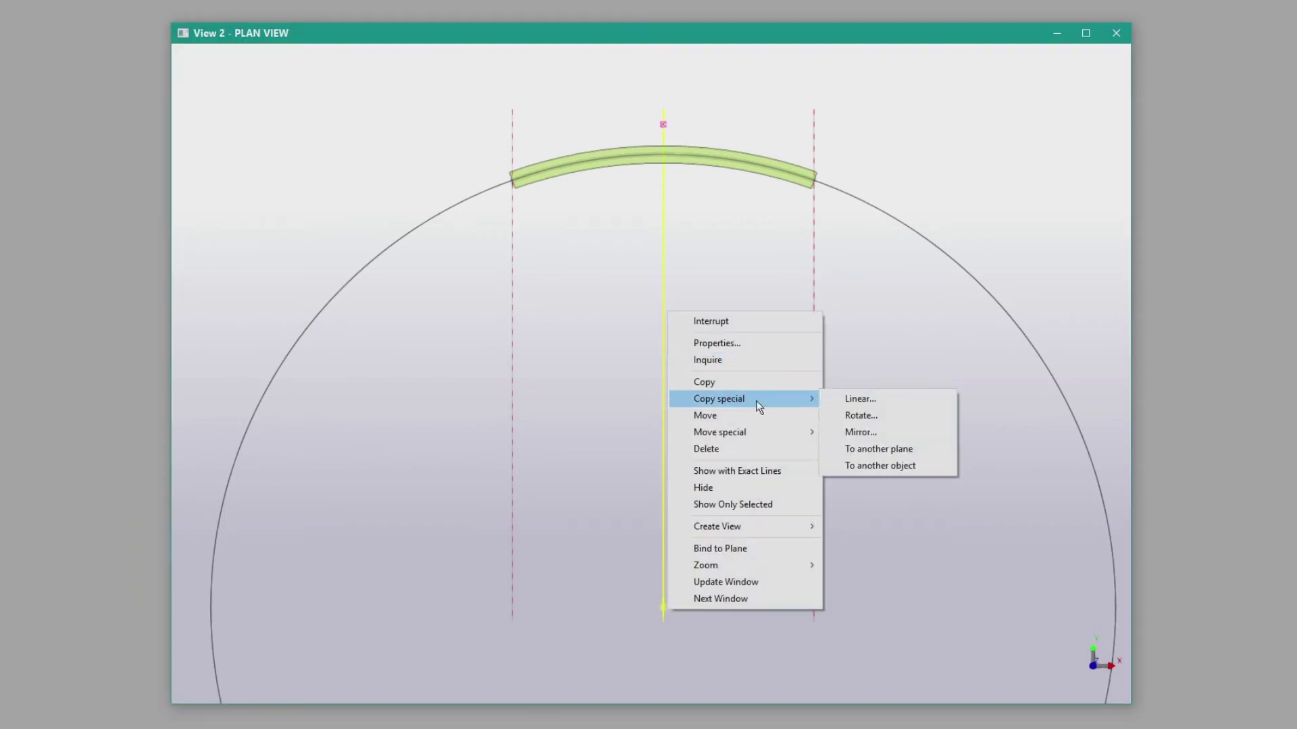
click(871, 415)
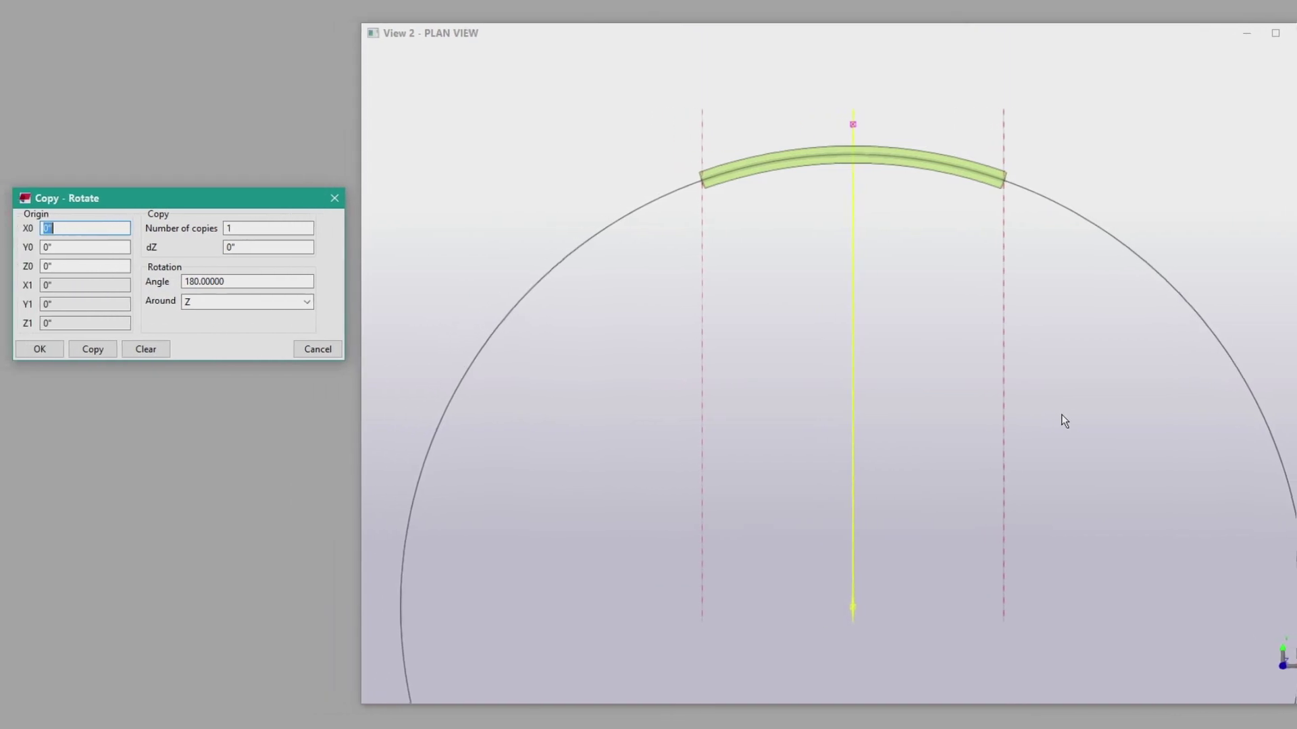
click(872, 607)
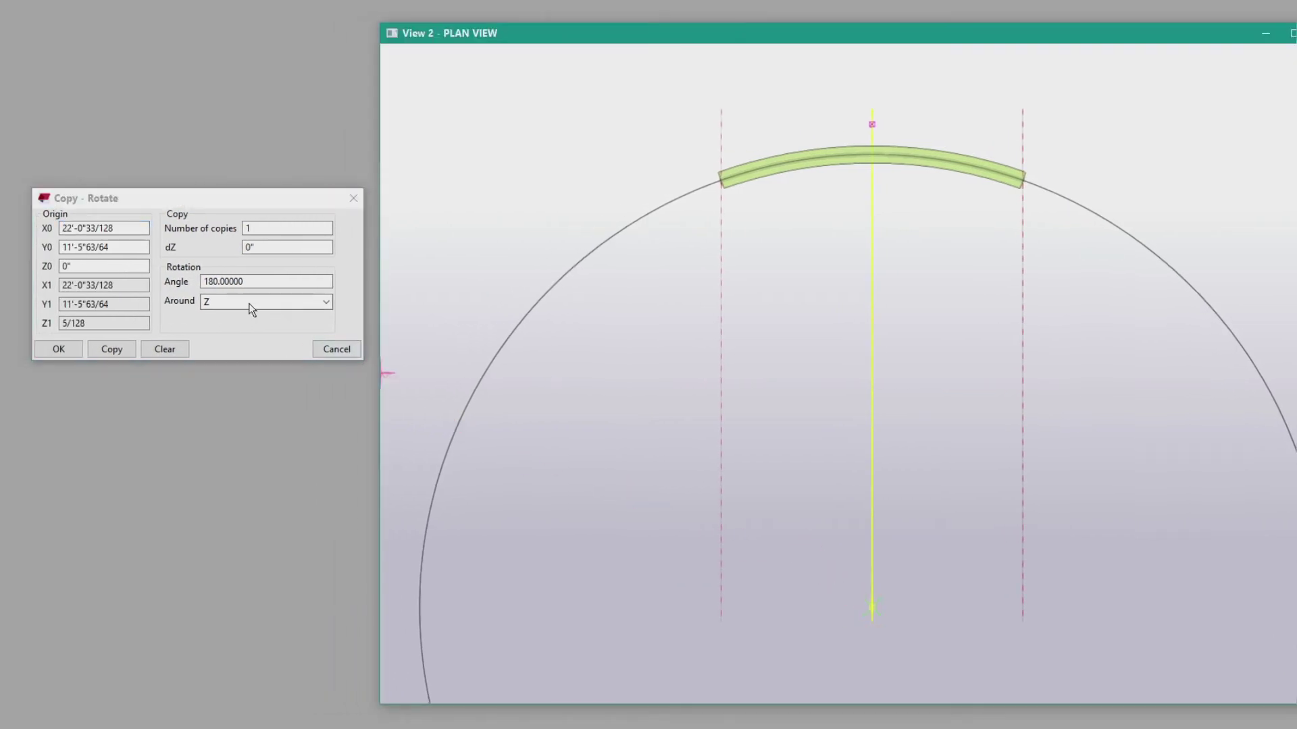
drag(251, 290, 195, 288)
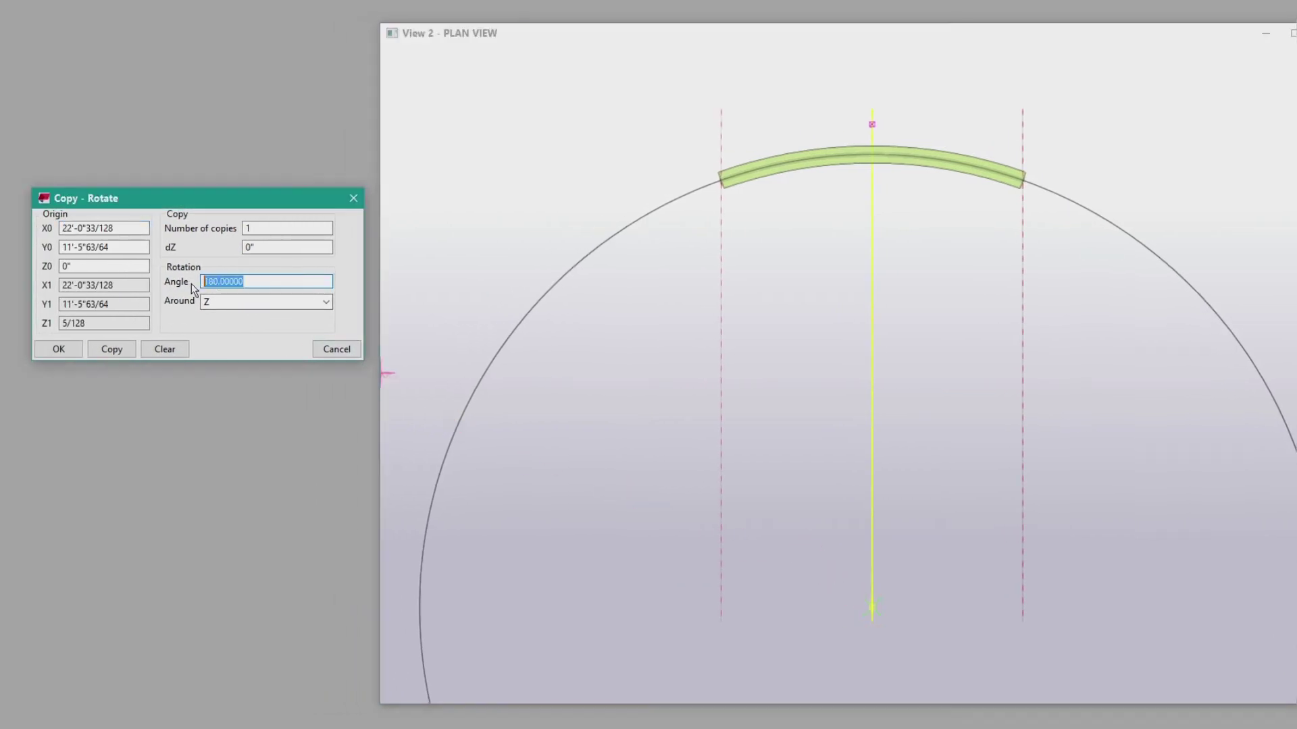
text(11.4592)
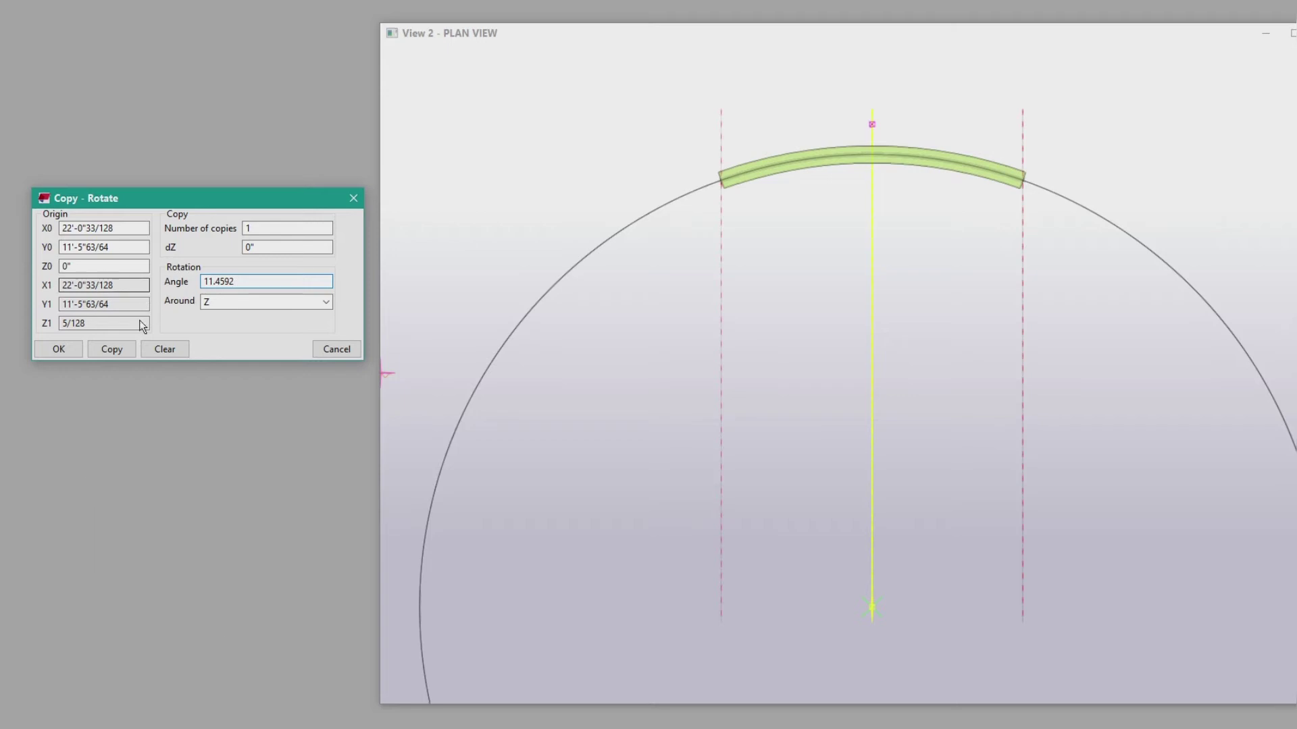
click(113, 349)
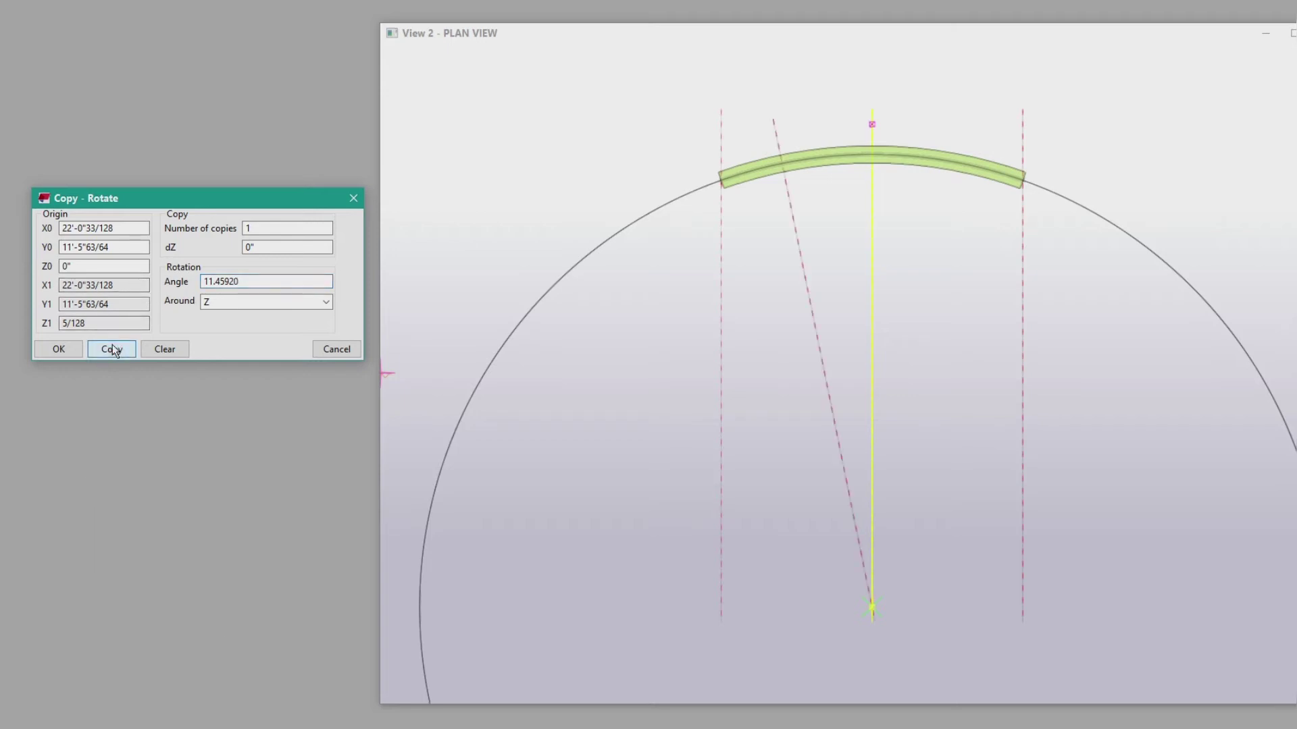
Make a second copy rotated -11.4592° the other way.
click(206, 286)
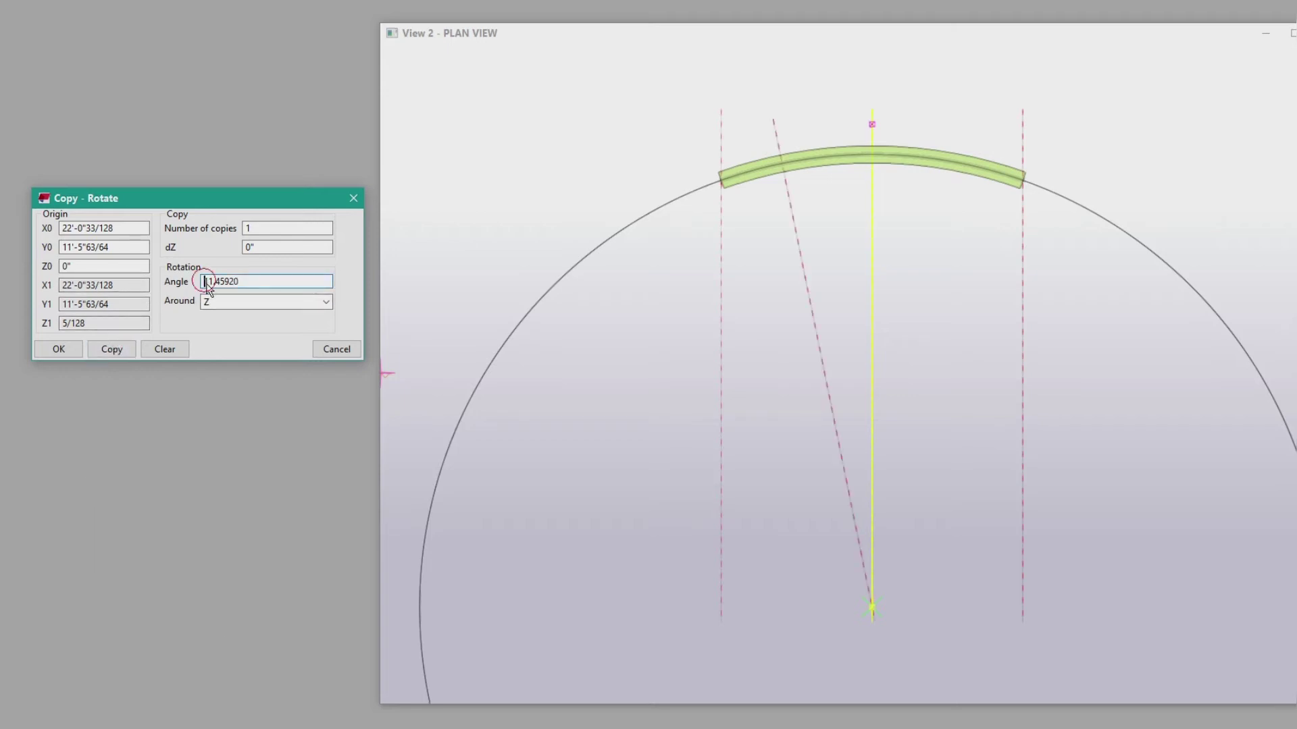
text(-)
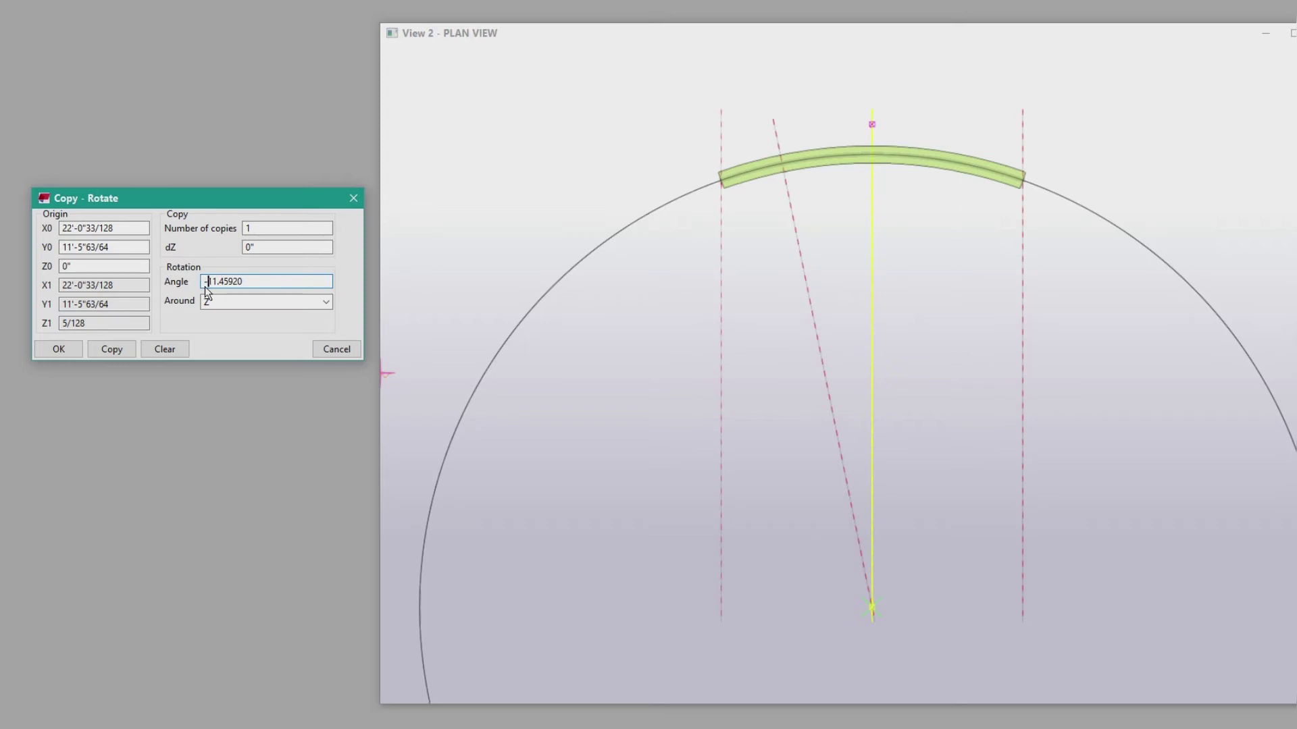
click(113, 347)
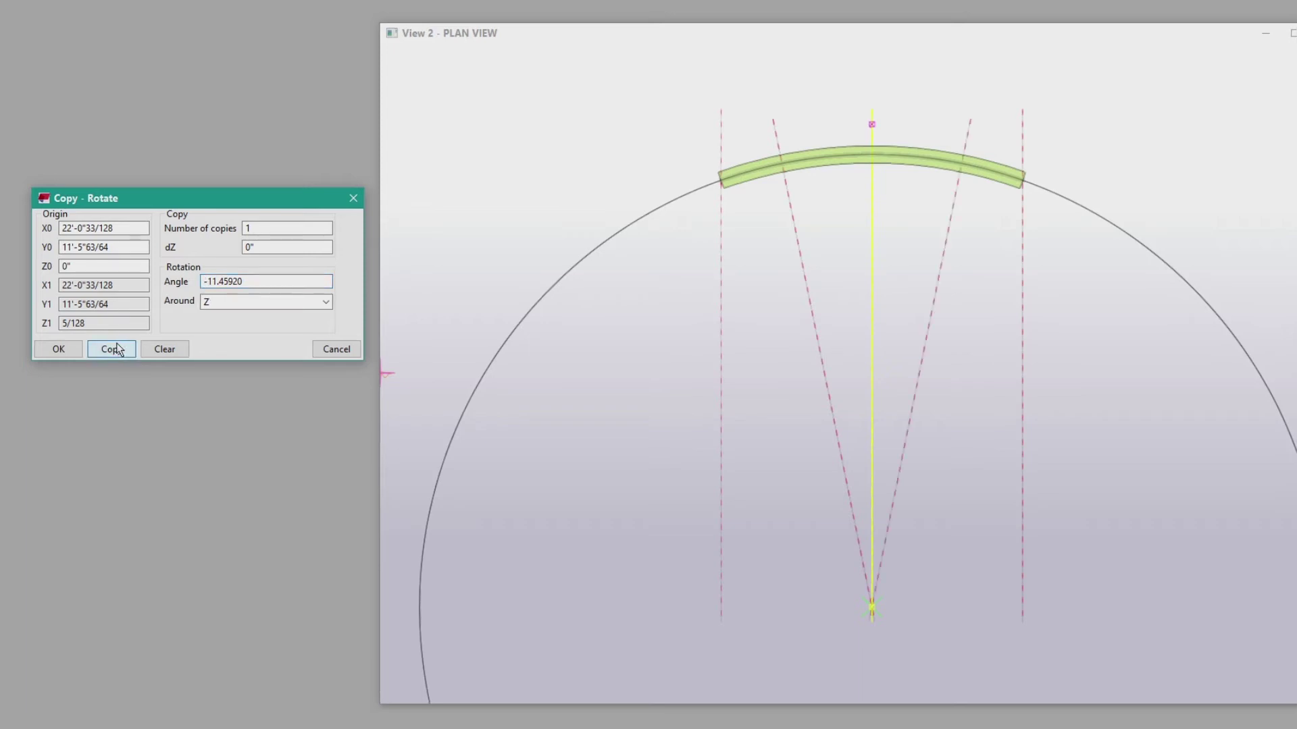
click(782, 173)
scroll(776, 211, up, 5)
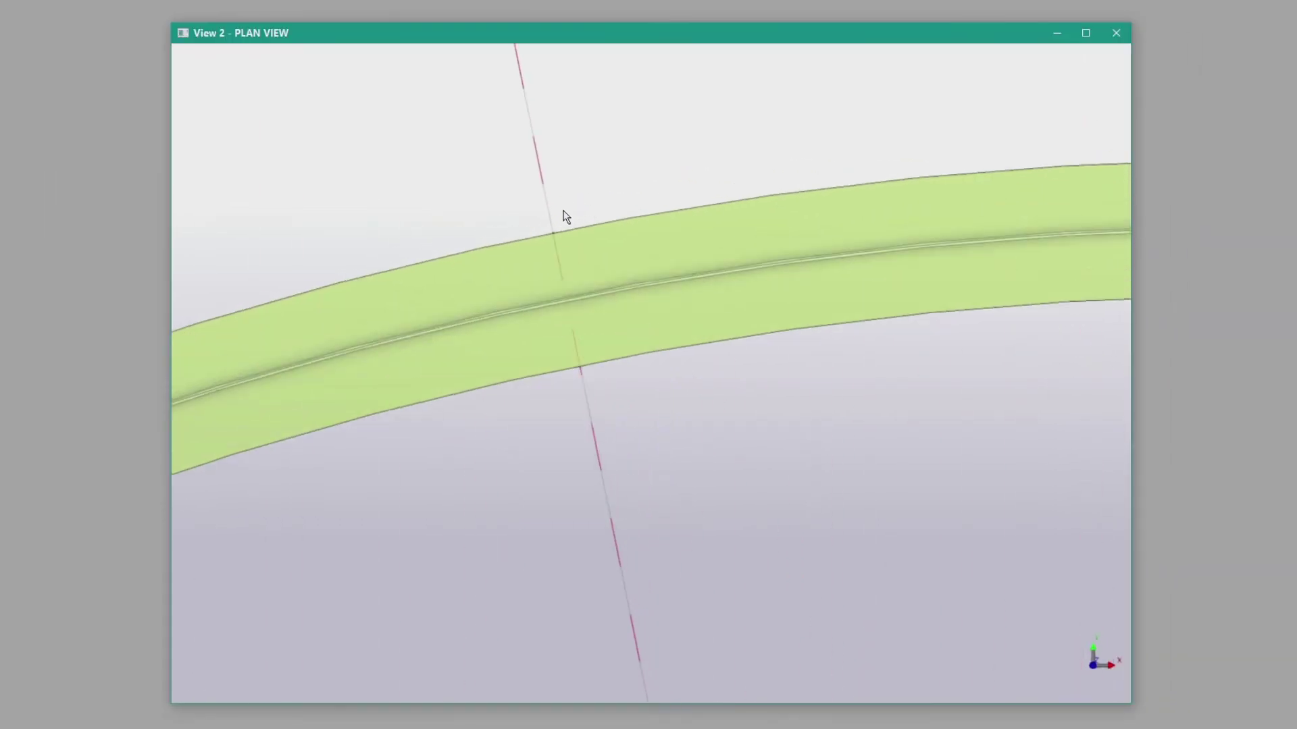
scroll(567, 210, up, 3)
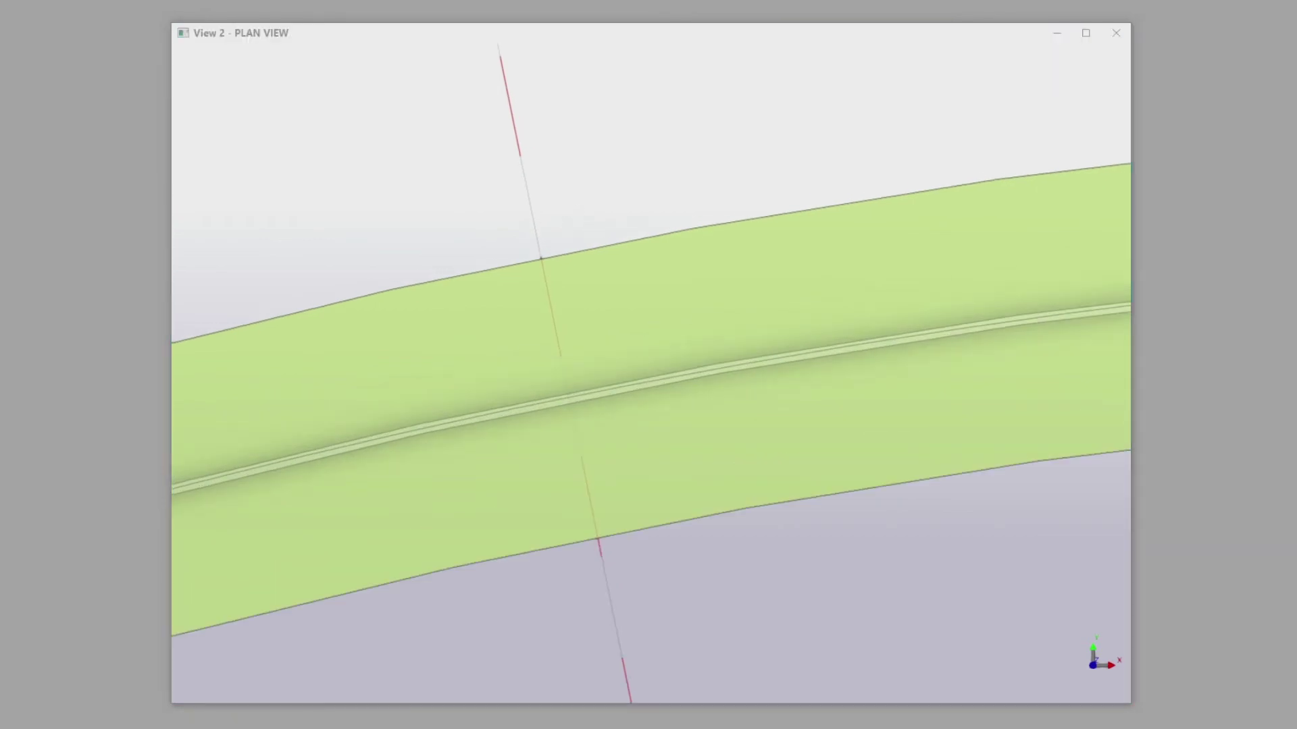
Select the curved W14X30 beam and read its 6'-0" net length in the Inquire Object report.
click(562, 262)
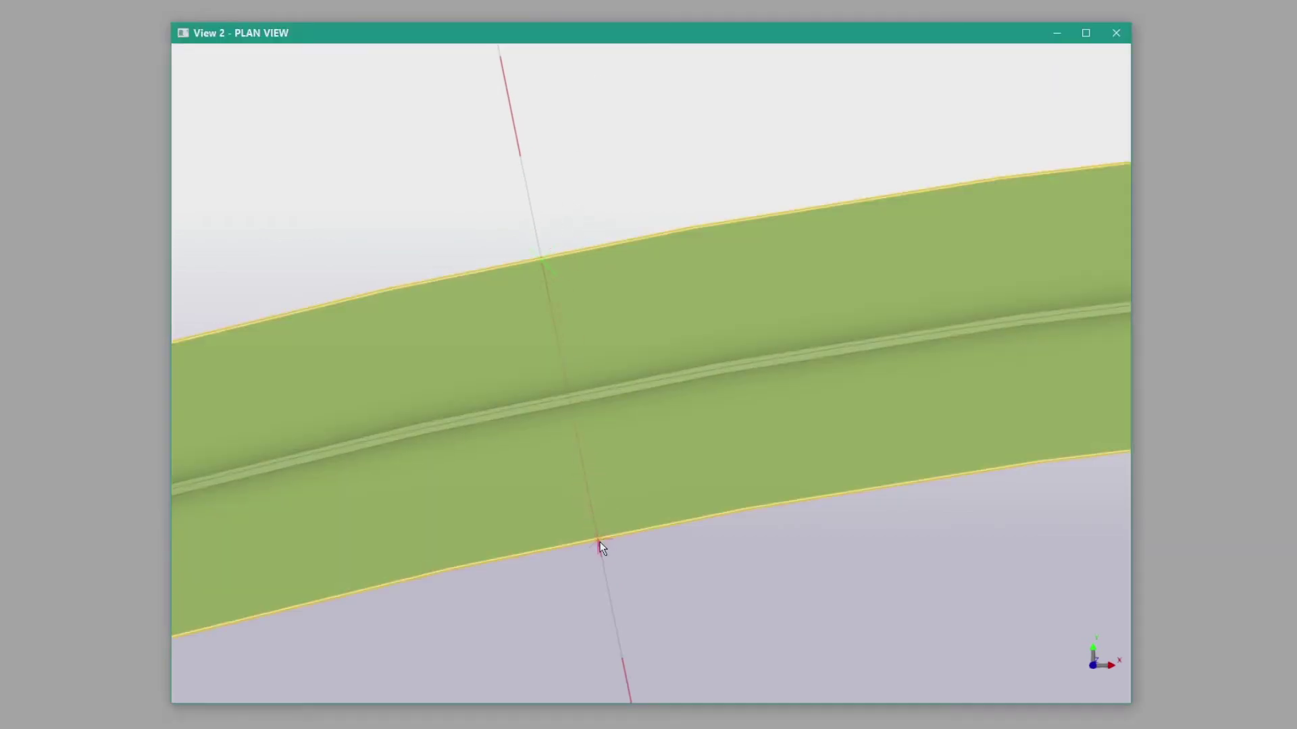
scroll(521, 497, down, 5)
scroll(679, 363, up, 4)
scroll(667, 239, up, 4)
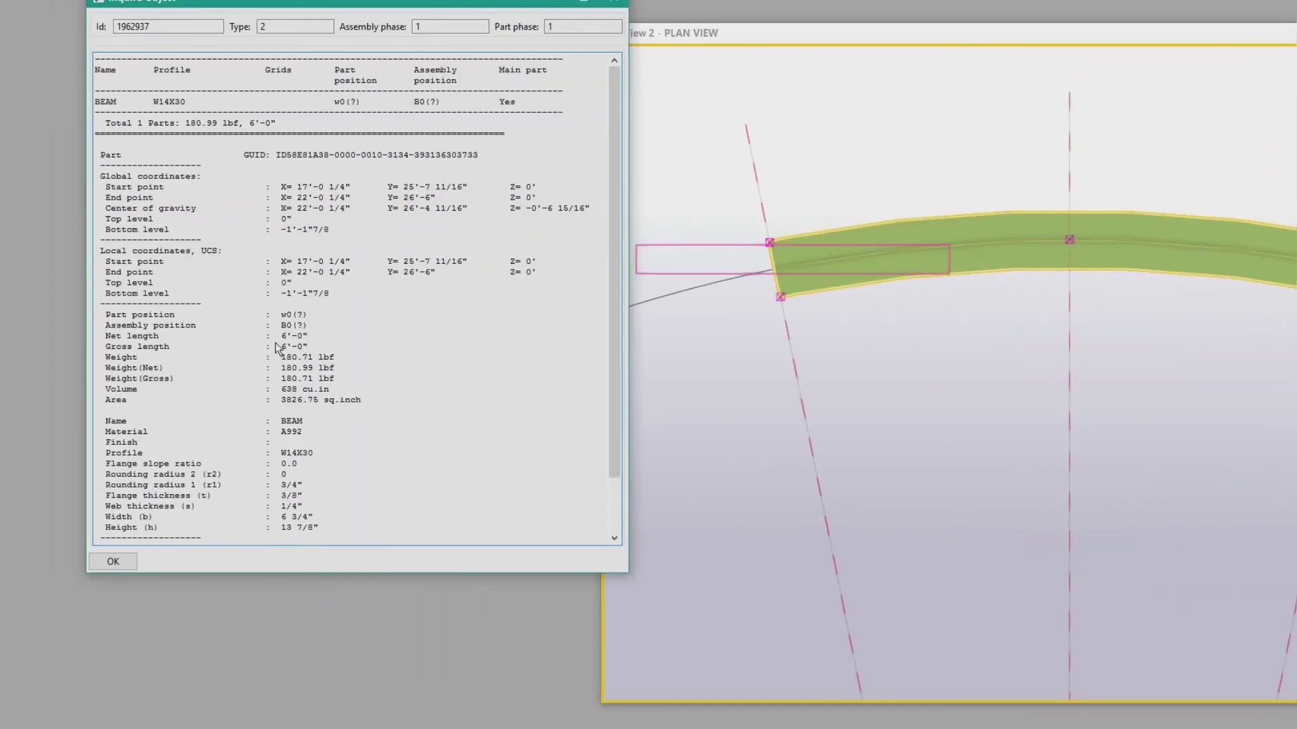
double_click(283, 336)
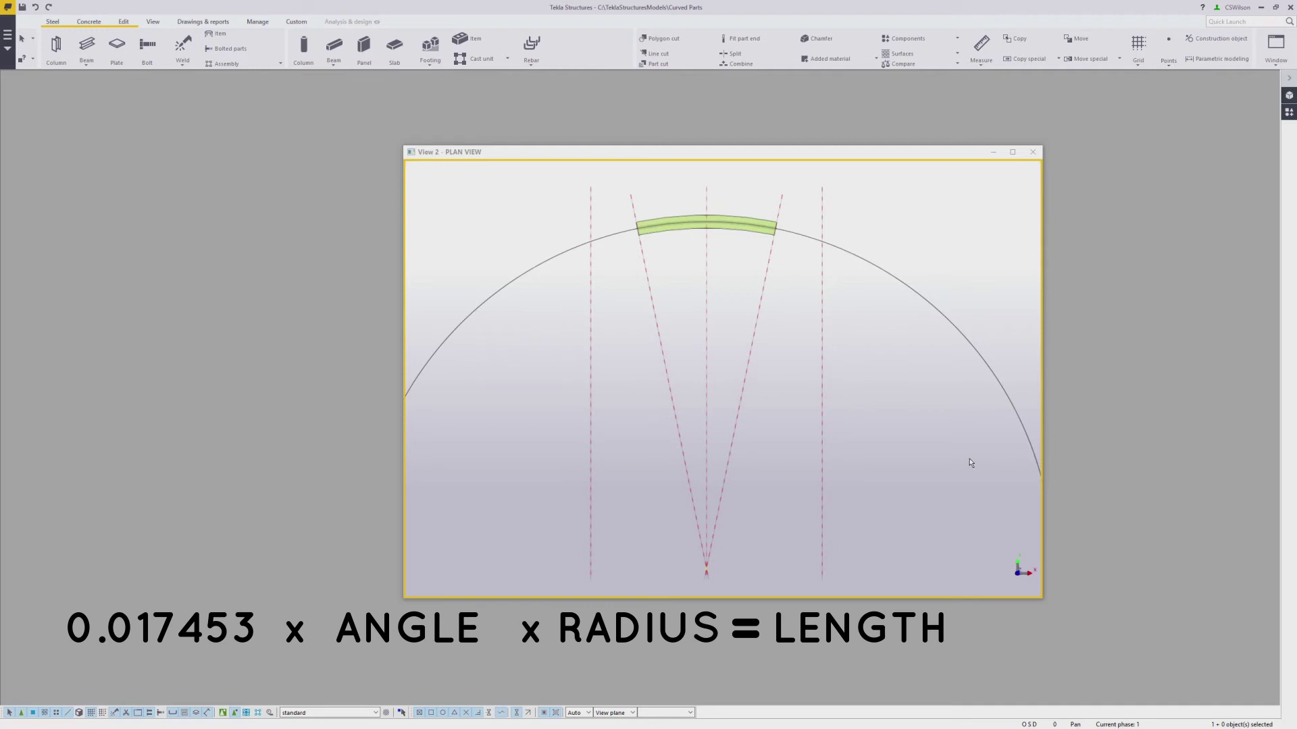
Measure the 22.918° angle between the two rotated gridlines at the arc centre.
click(981, 65)
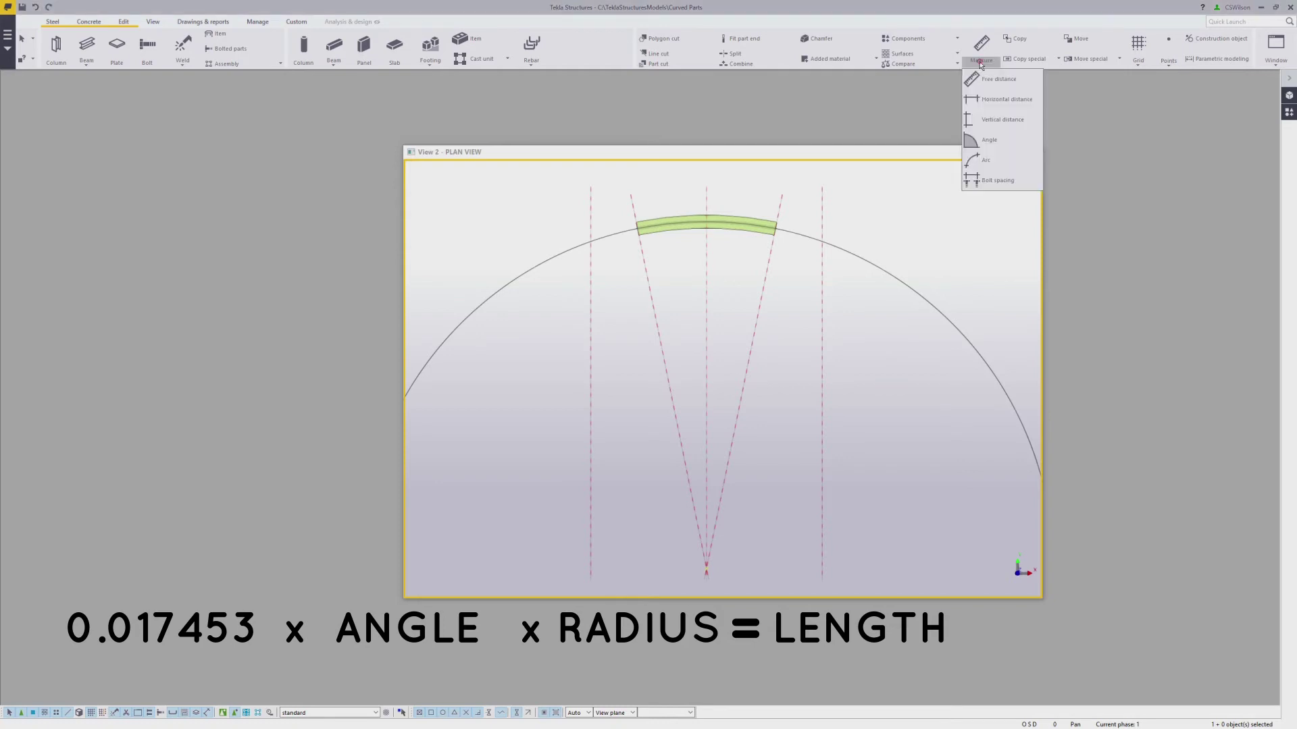
click(993, 142)
click(706, 569)
click(631, 198)
click(780, 203)
Measure the 15'-0" radius from the arc centre to the beam's arc.
click(981, 65)
click(993, 79)
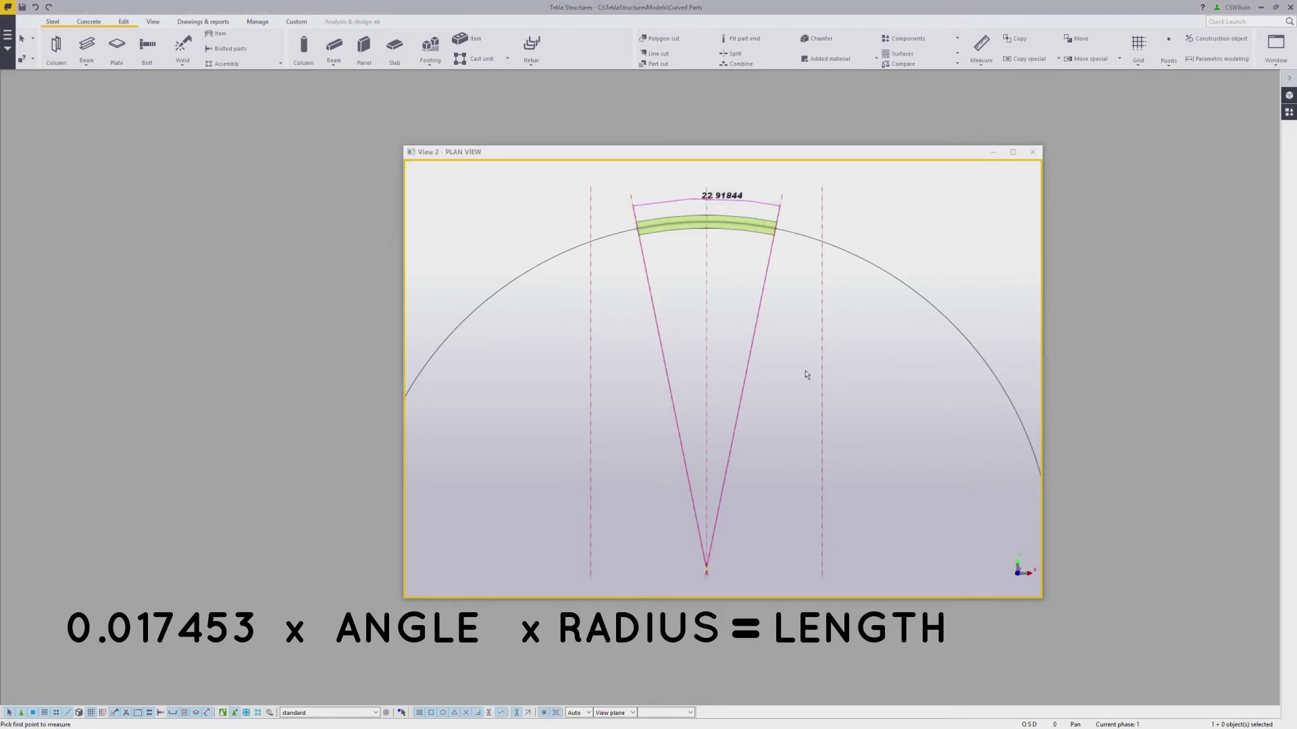
click(705, 569)
click(973, 341)
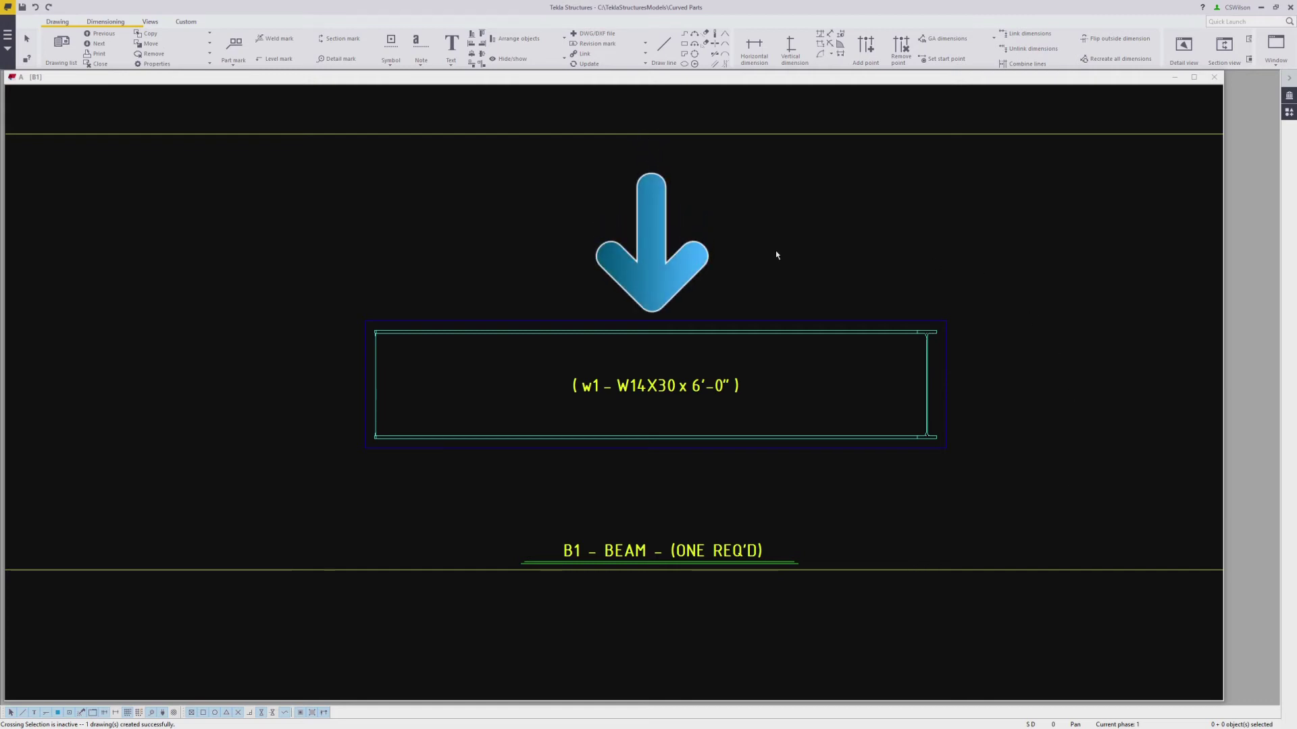
Set the assembly drawing's Front view off and Top view on, then confirm the part properties.
double_click(745, 255)
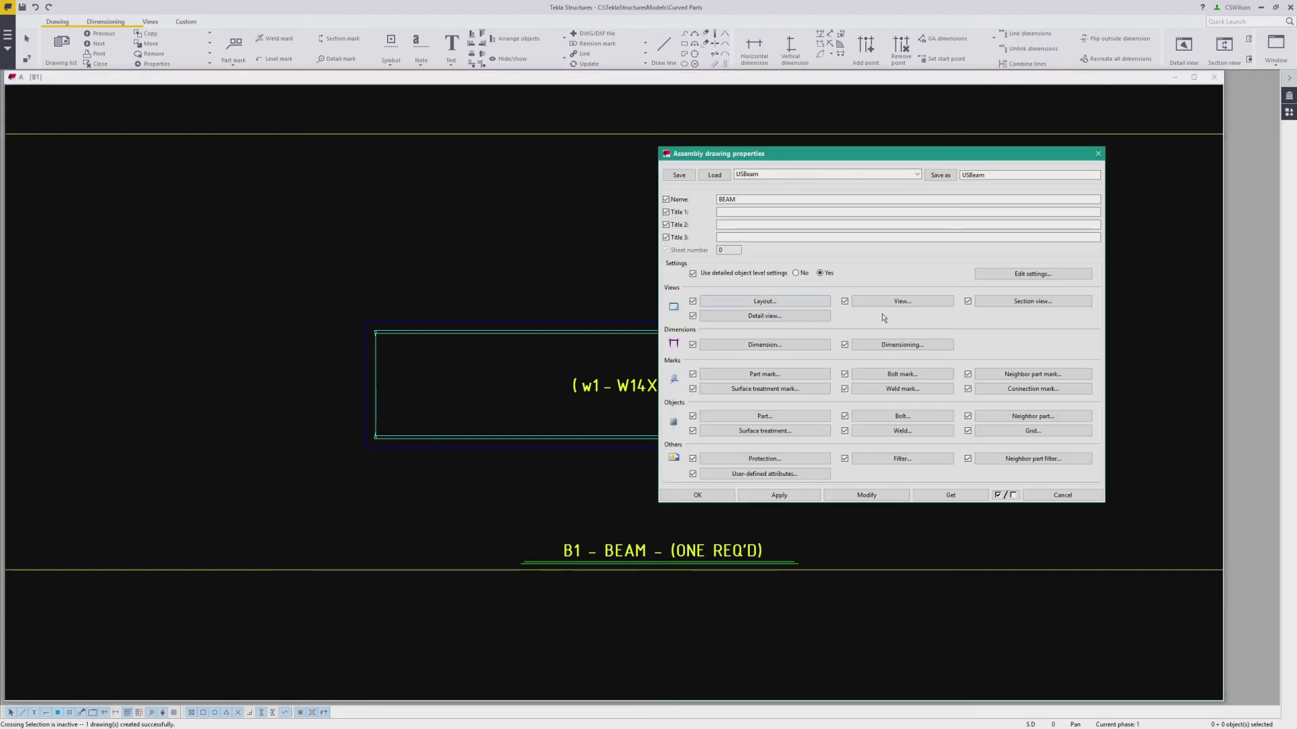
click(905, 303)
click(1015, 260)
click(1013, 277)
click(1040, 276)
click(1013, 285)
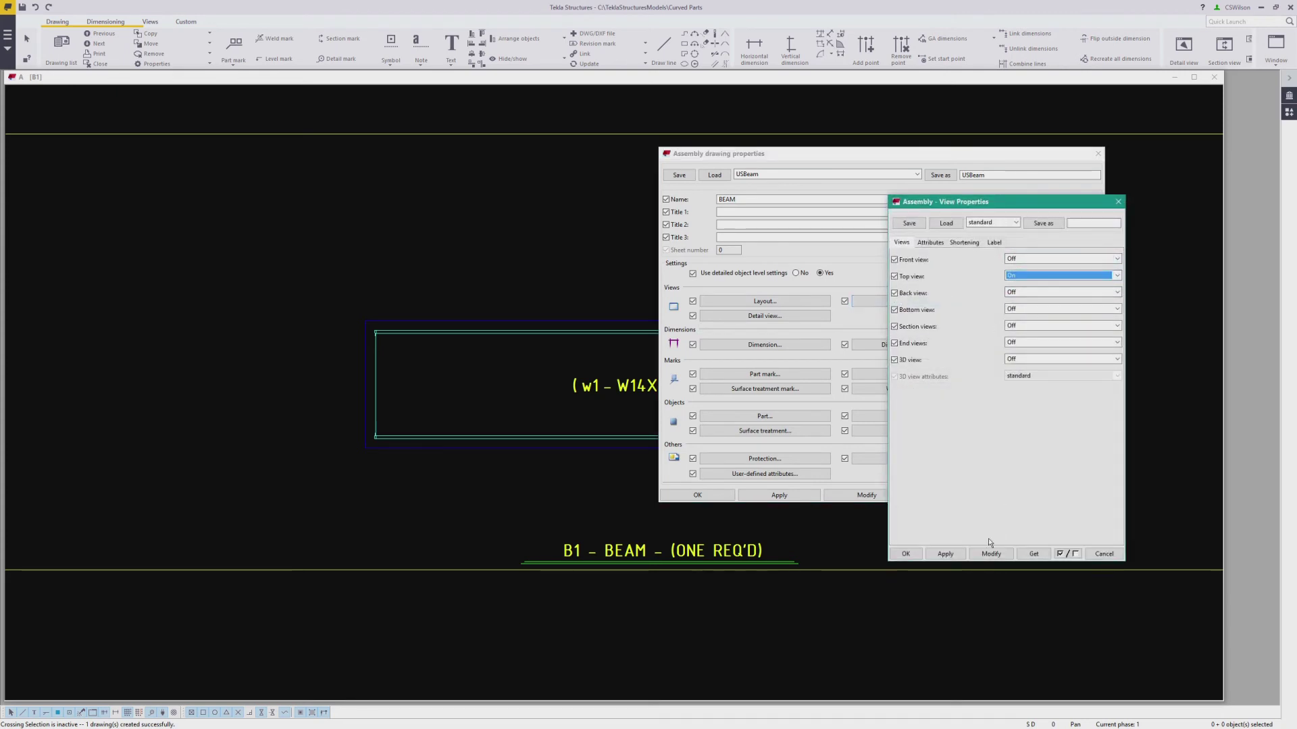
click(991, 554)
click(905, 554)
click(1044, 495)
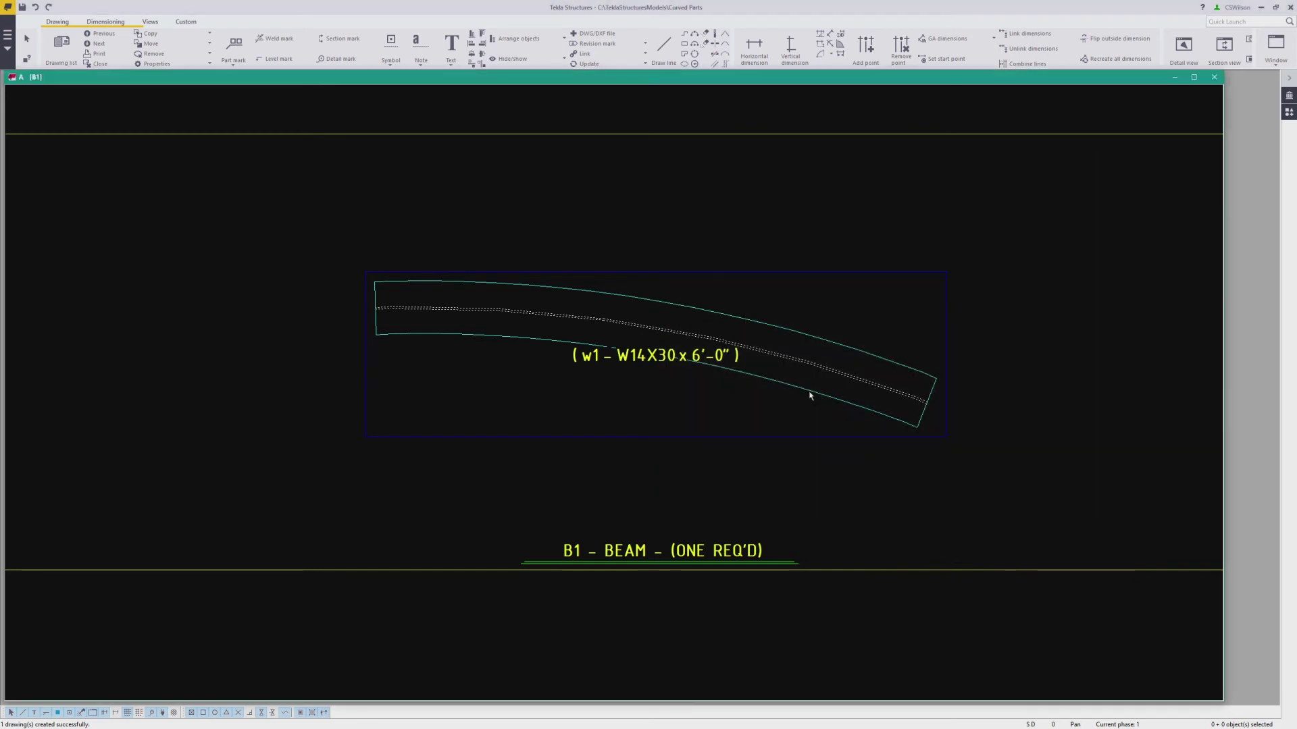
double_click(811, 396)
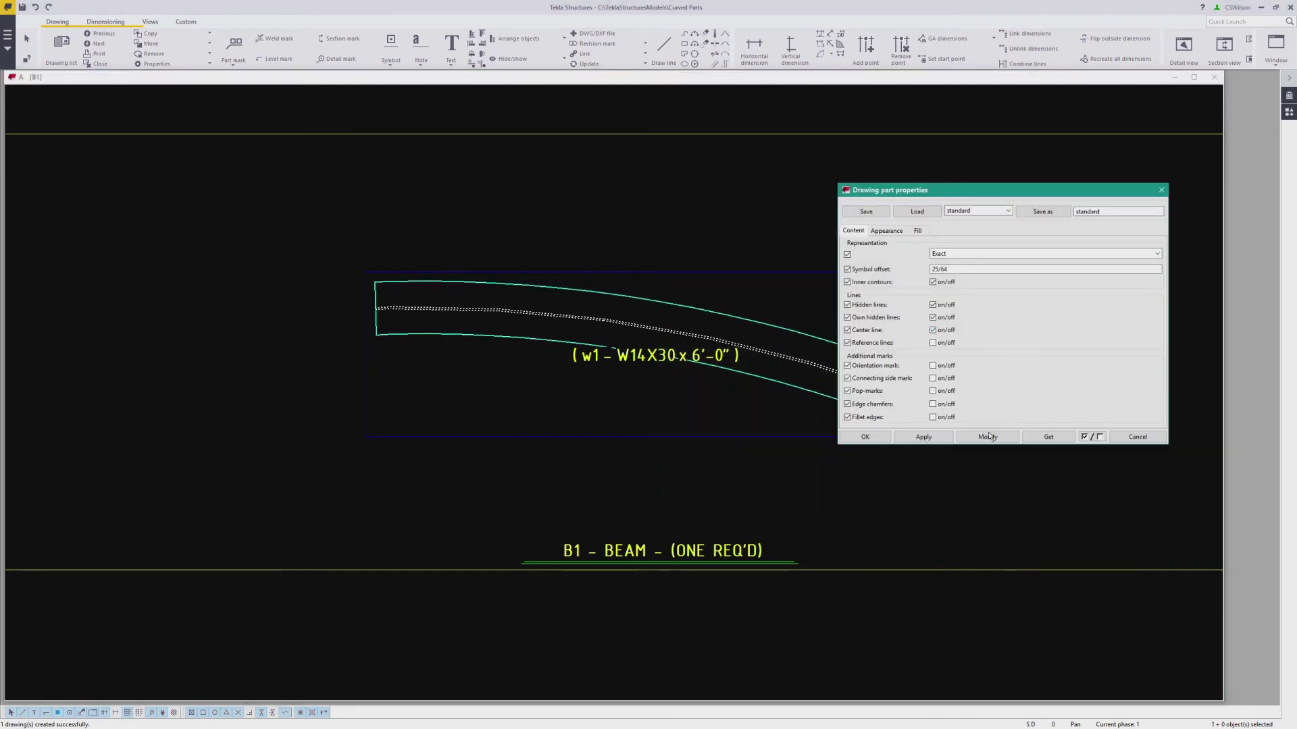
click(873, 437)
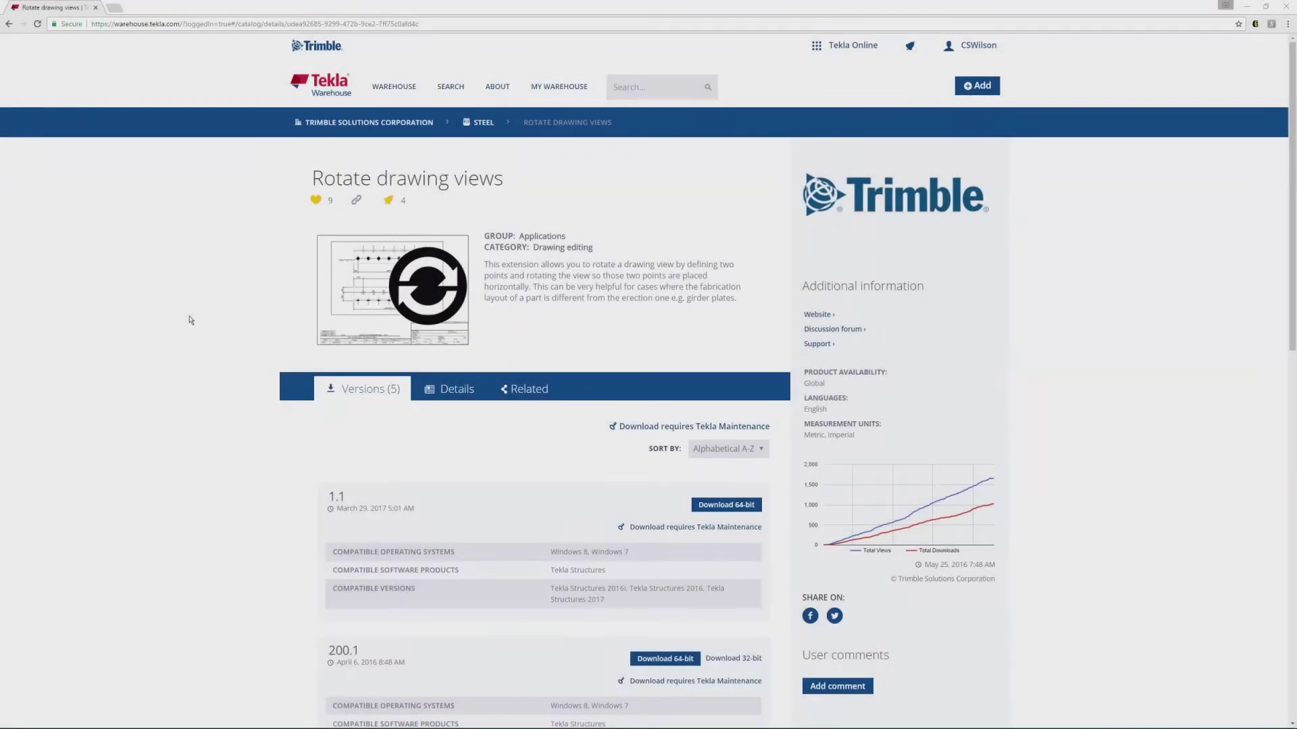
Highlight the Rotate drawing views title on the Tekla Warehouse page.
drag(312, 181, 502, 187)
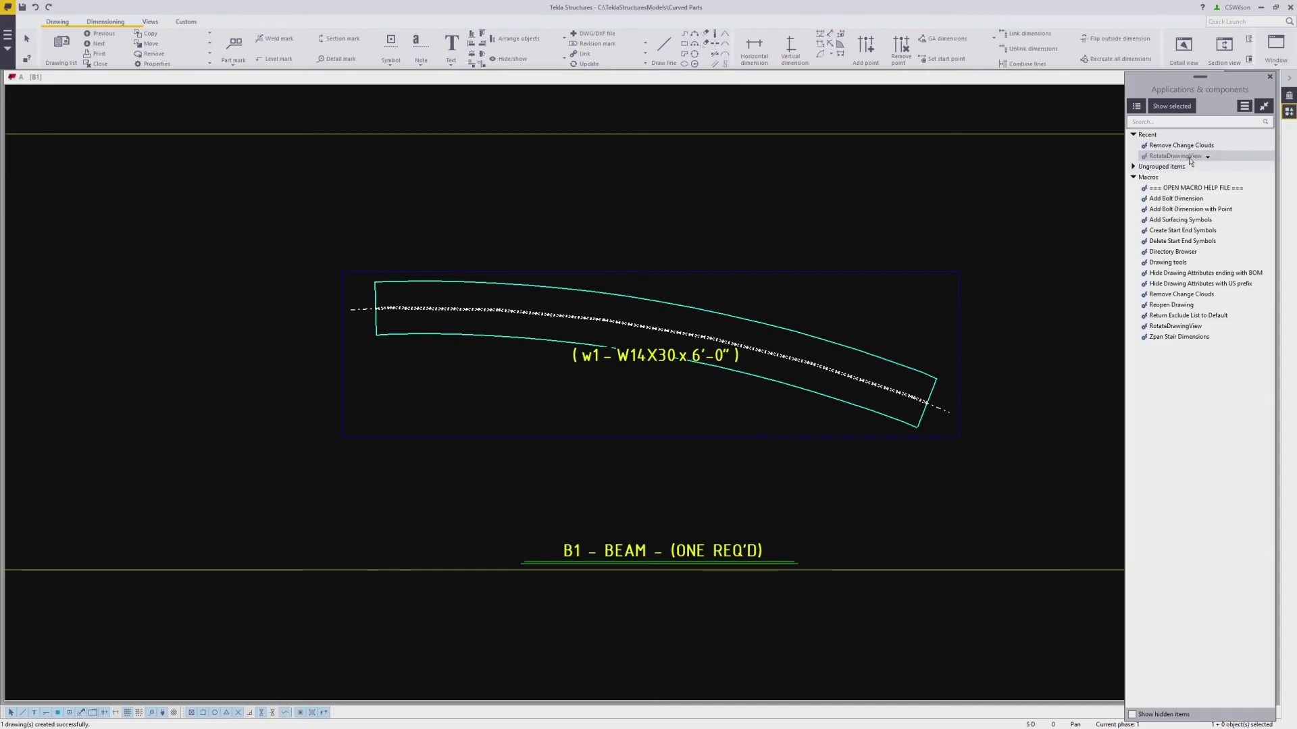
Run RotateDrawingView on the view, picking the beam's left and right ends to level it.
click(1201, 156)
click(1105, 298)
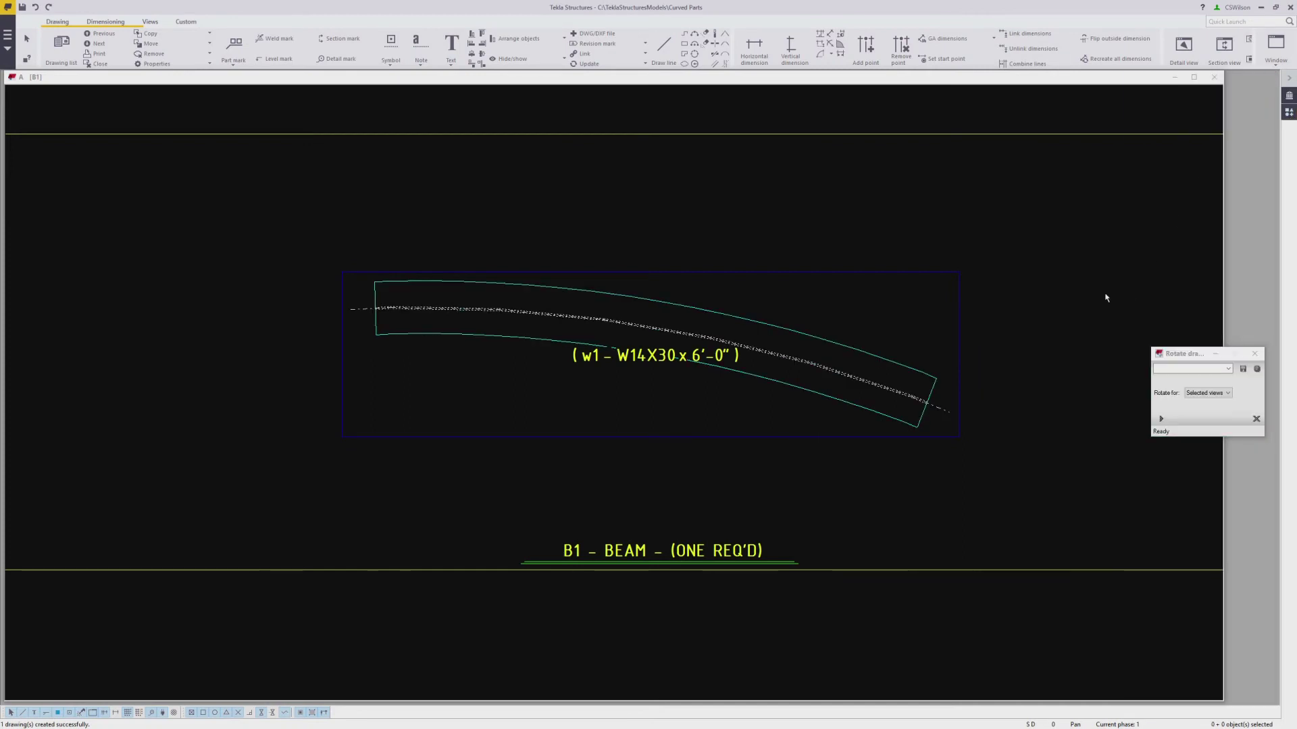
click(960, 300)
click(1239, 352)
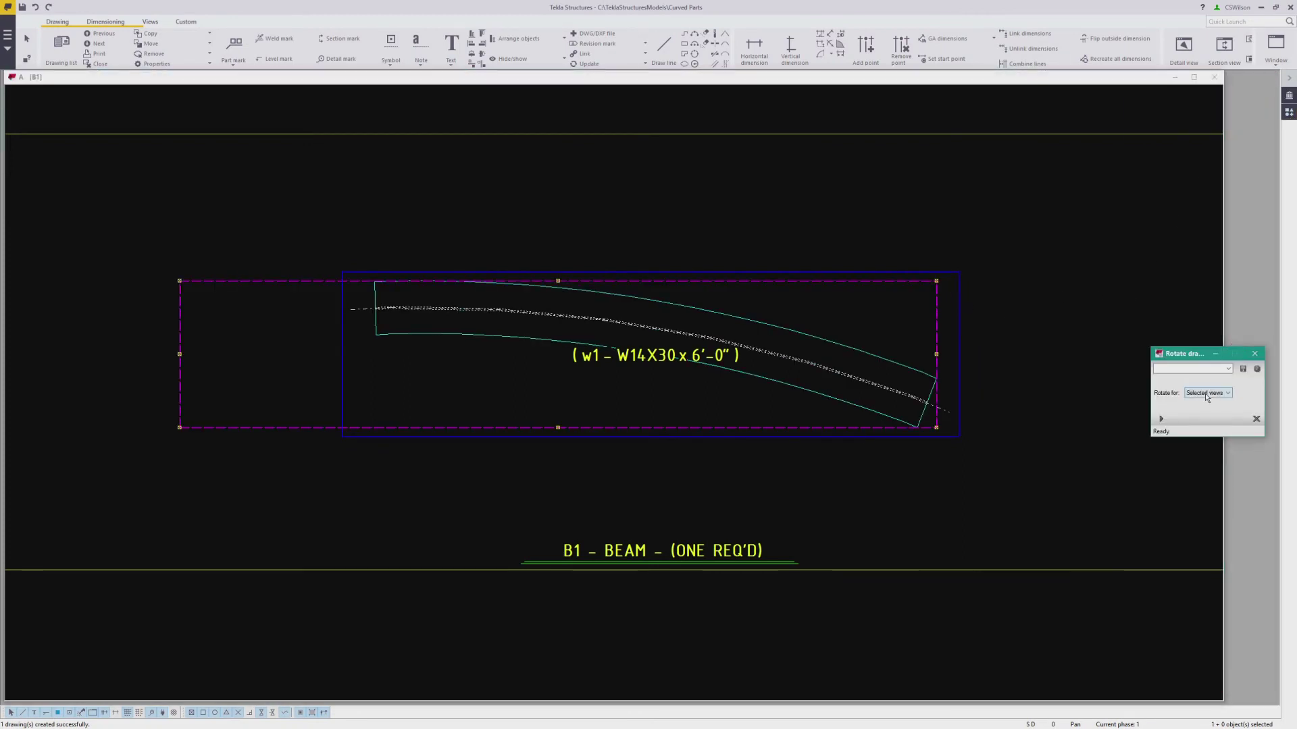
scroll(373, 292, up, 5)
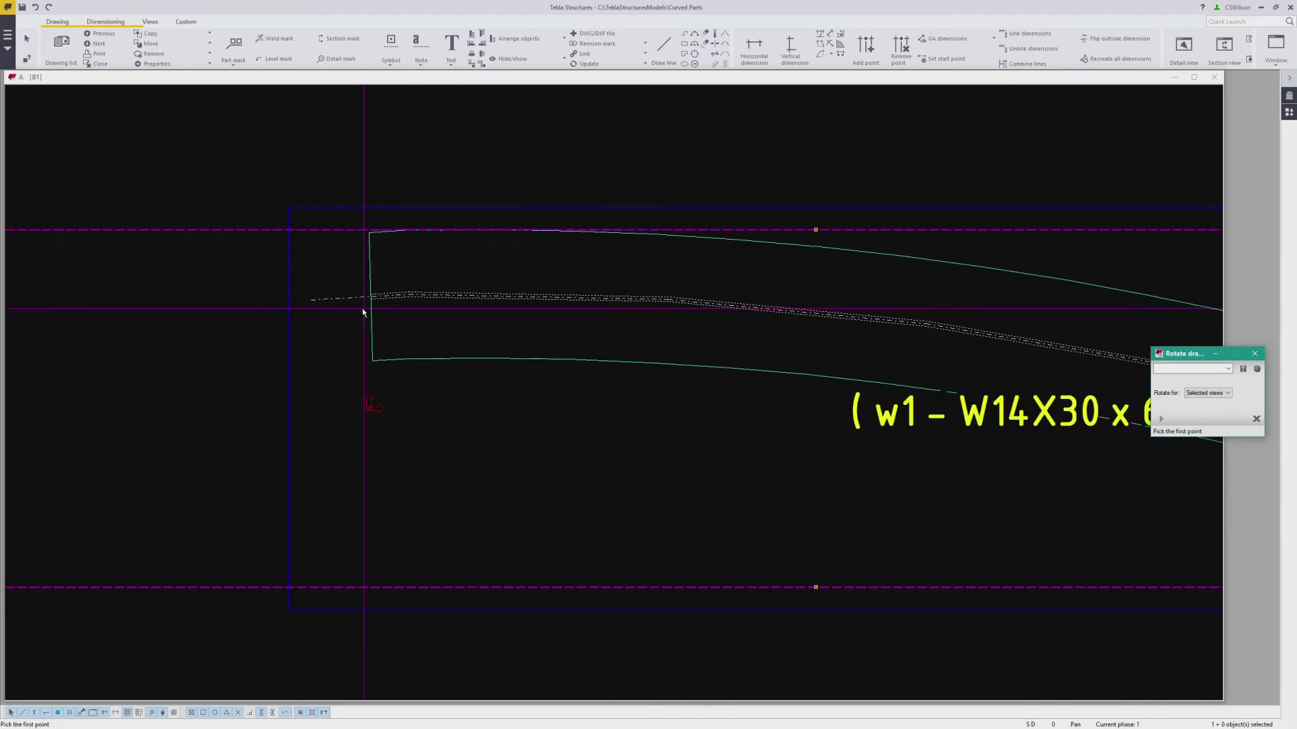
click(373, 292)
scroll(356, 302, down, 3)
scroll(959, 405, up, 6)
click(912, 359)
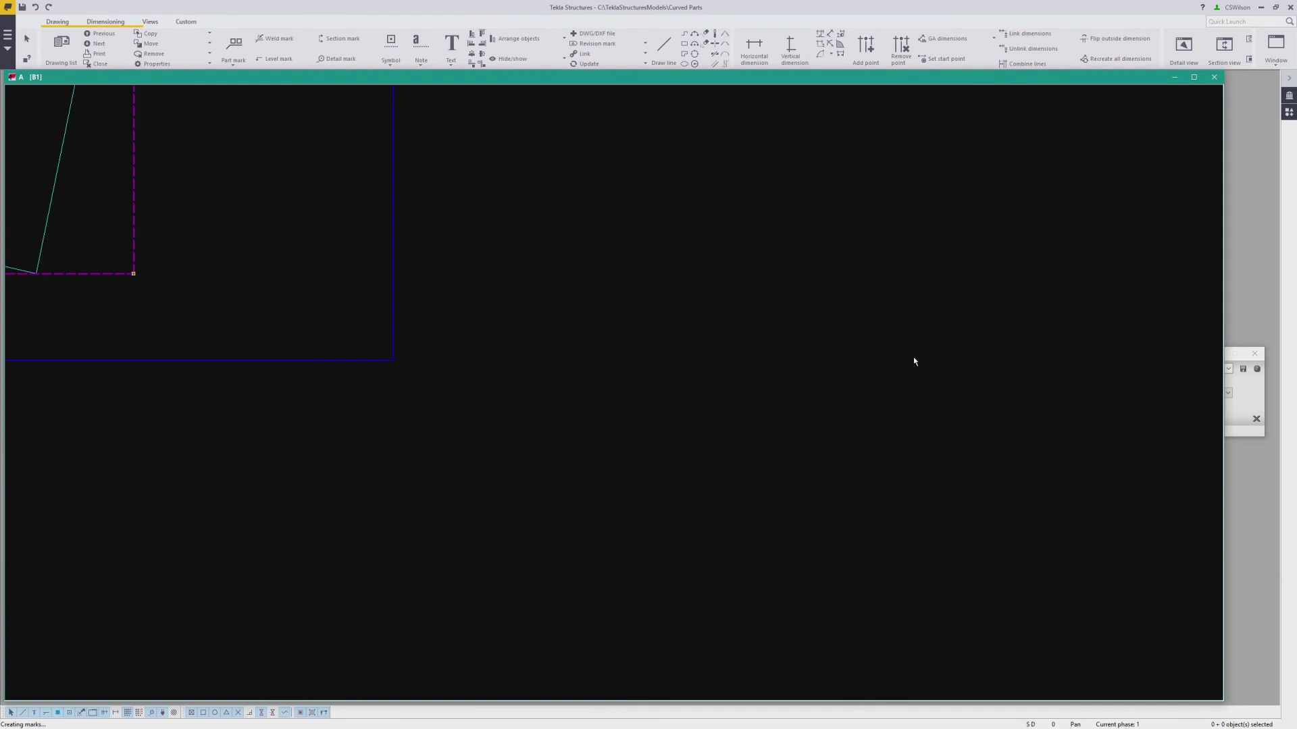
Draw a chord line between the beam's two ends and start a line at its midpoint.
scroll(680, 329, up, 2)
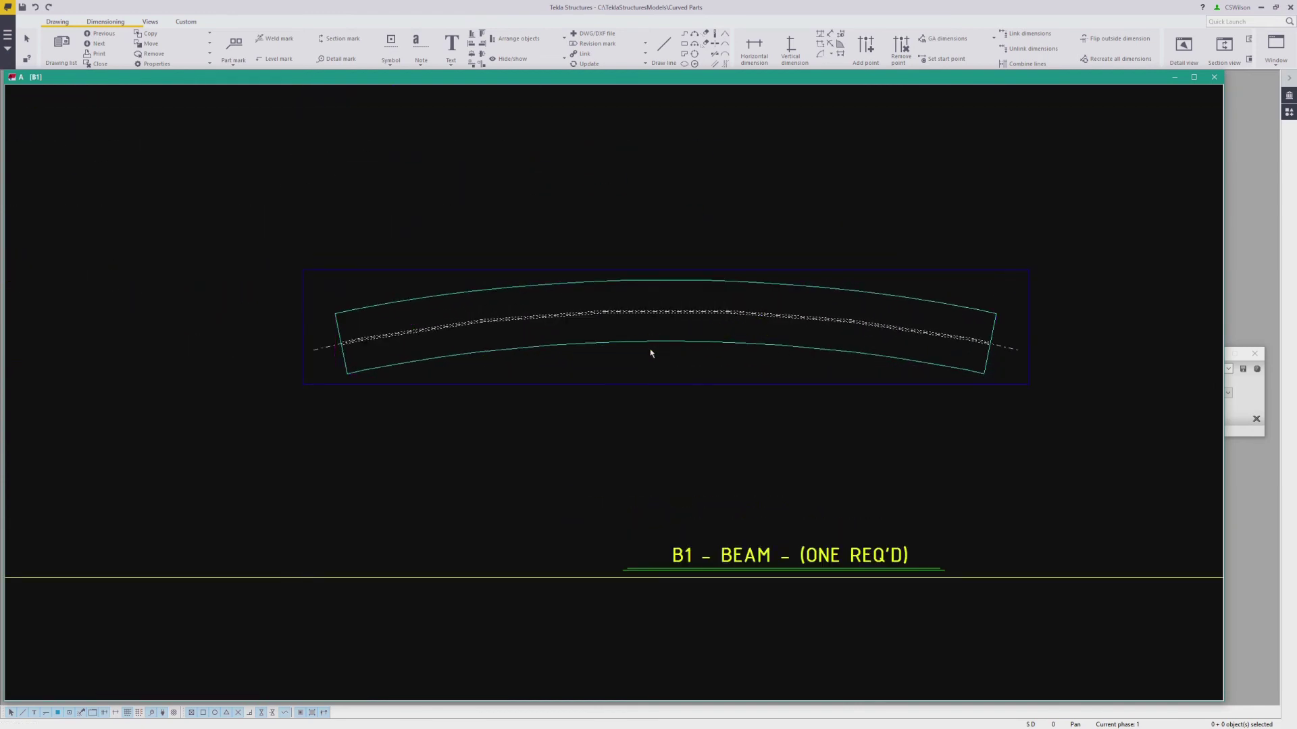
scroll(341, 350, up, 5)
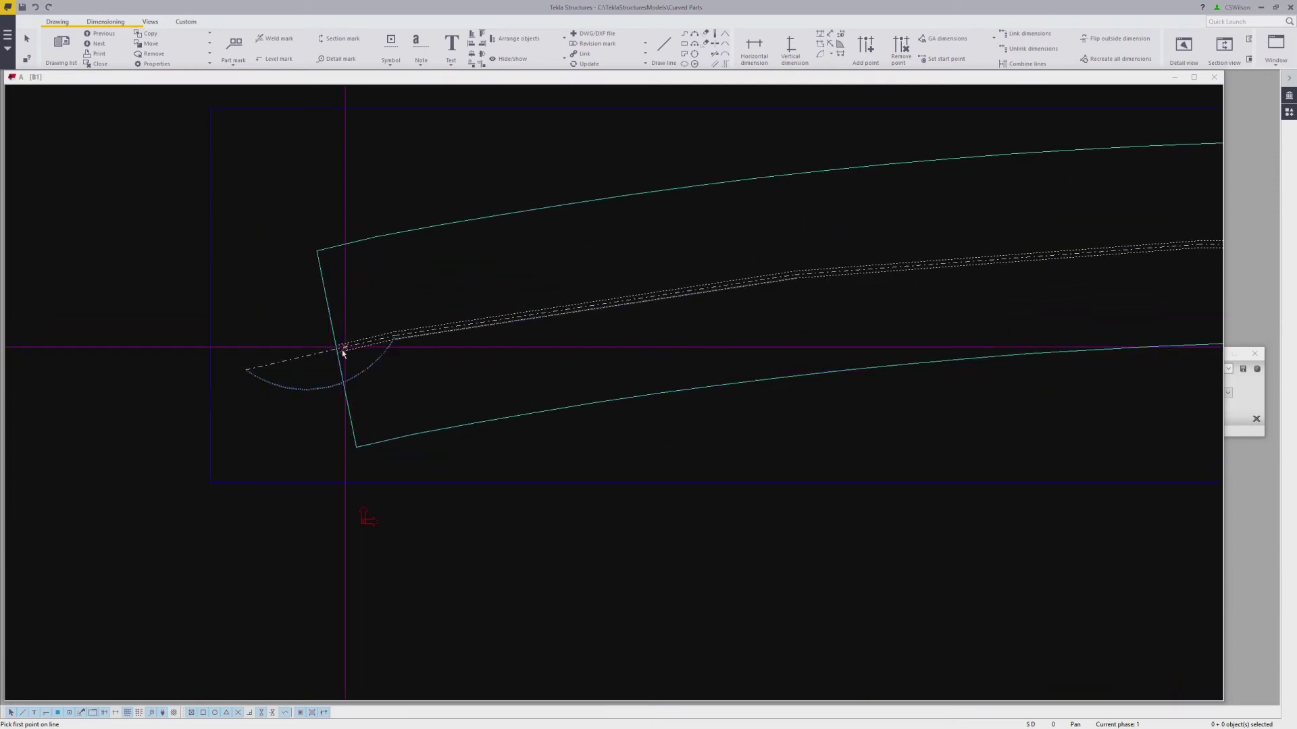
click(337, 351)
scroll(310, 356, down, 4)
scroll(953, 355, up, 4)
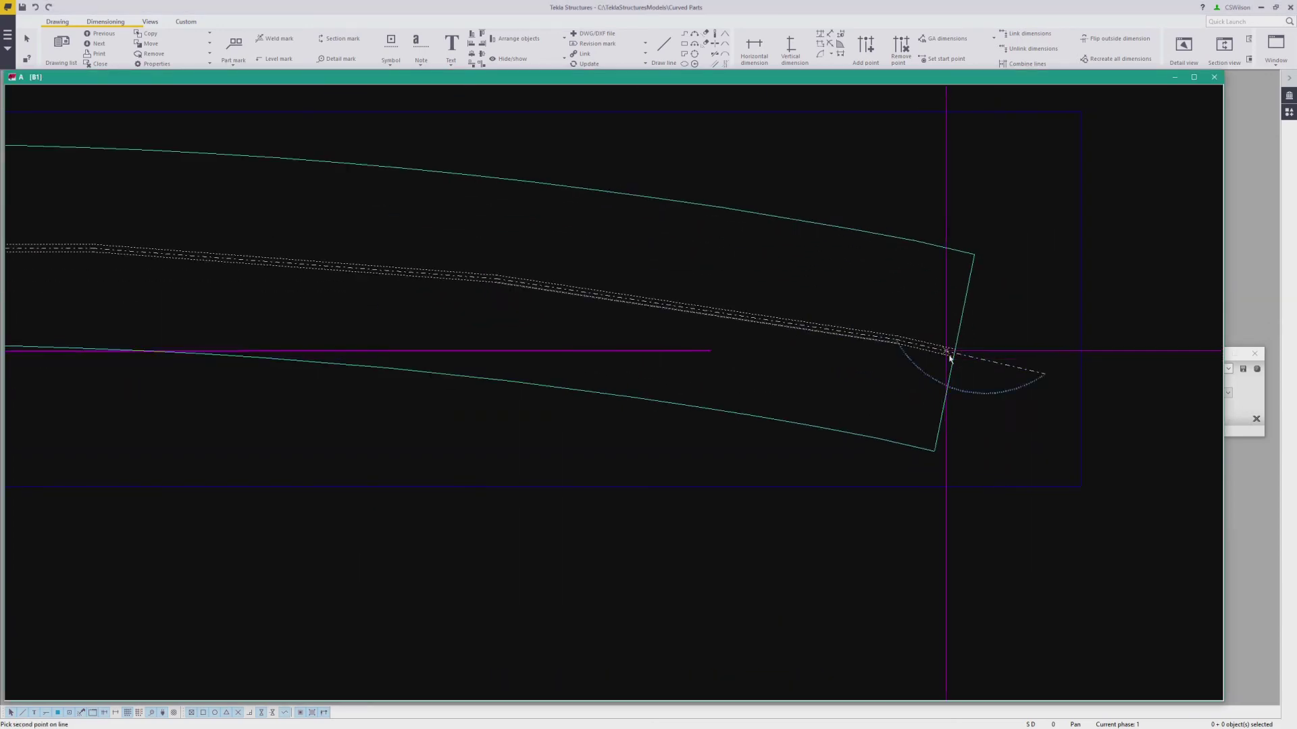
click(952, 355)
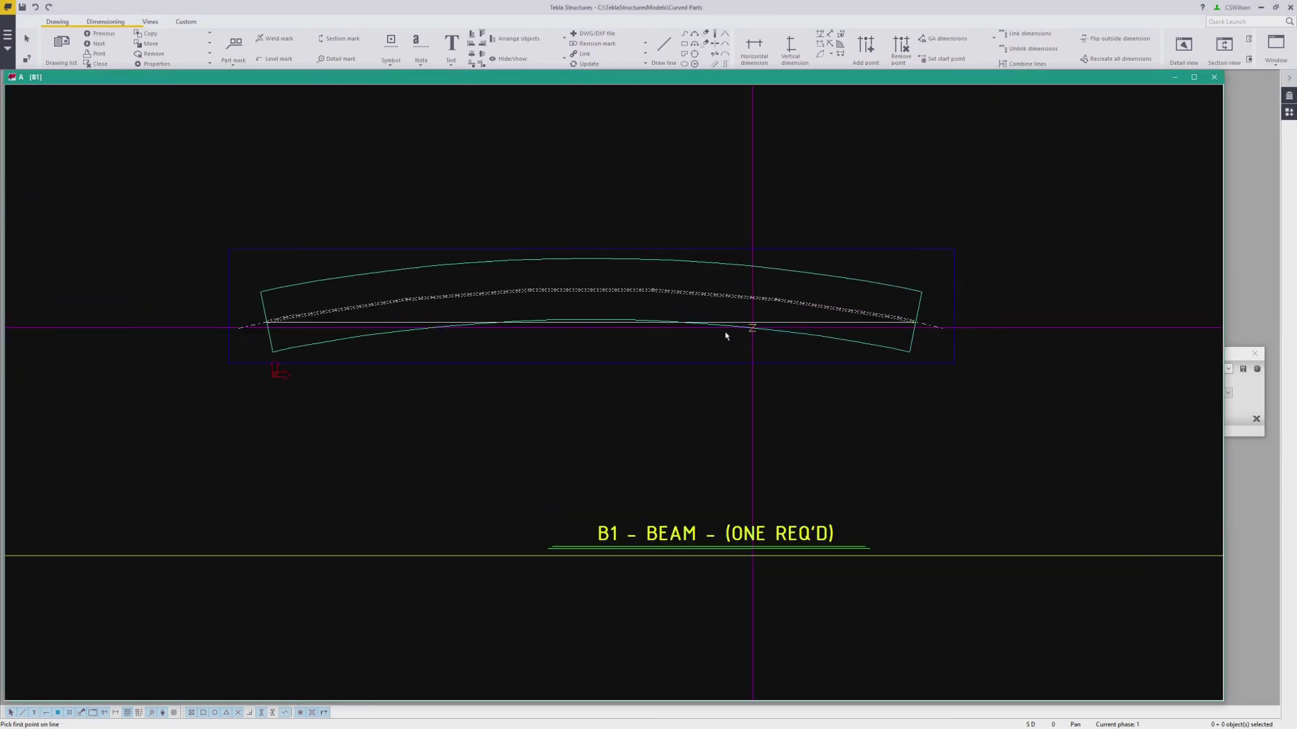
scroll(586, 329, up, 3)
click(598, 319)
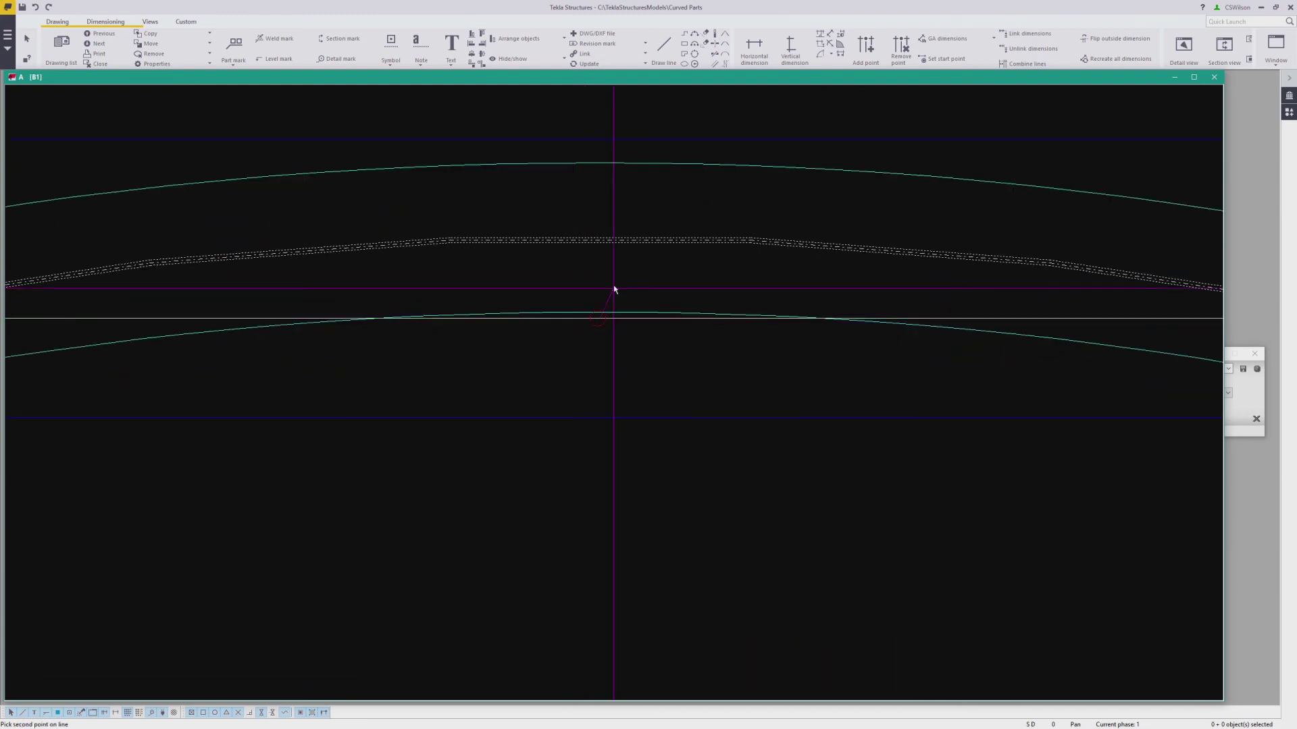
Finish the vertical line above the chord midpoint and move it linearly into position.
click(602, 213)
scroll(642, 304, down, 2)
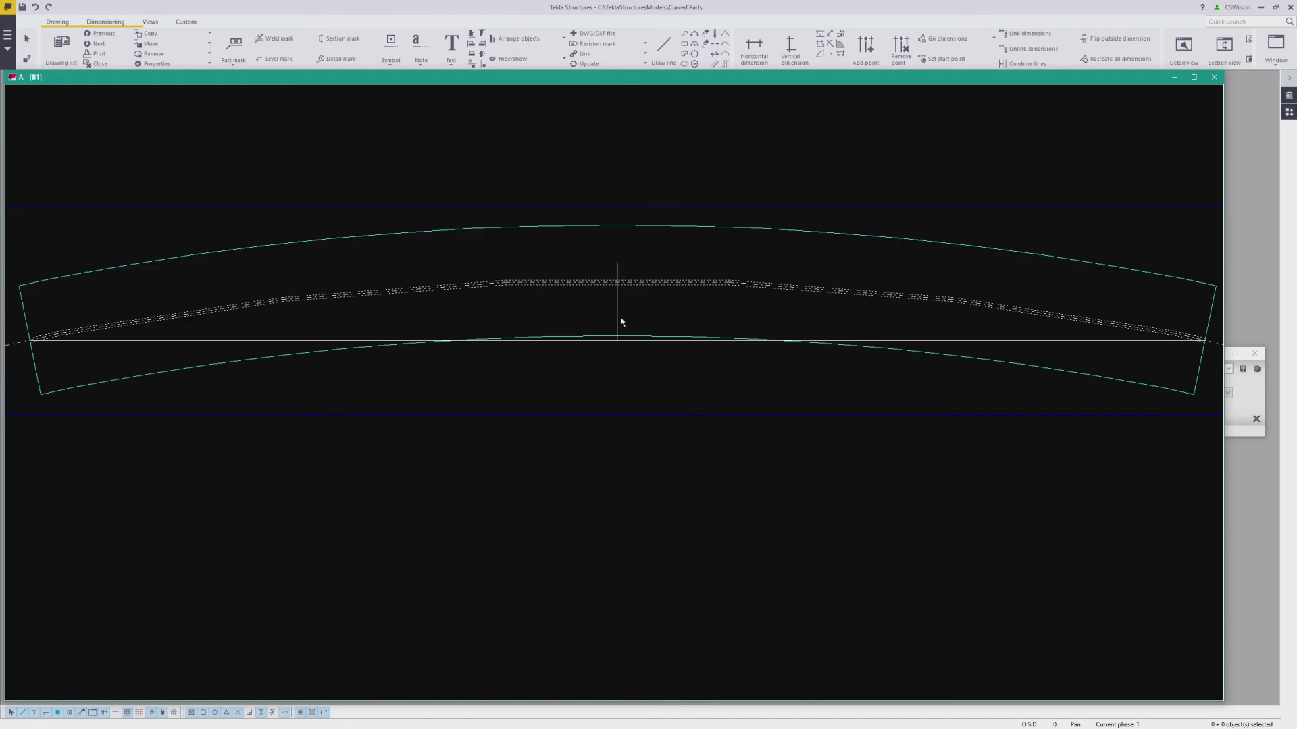
right_click(618, 342)
click(652, 389)
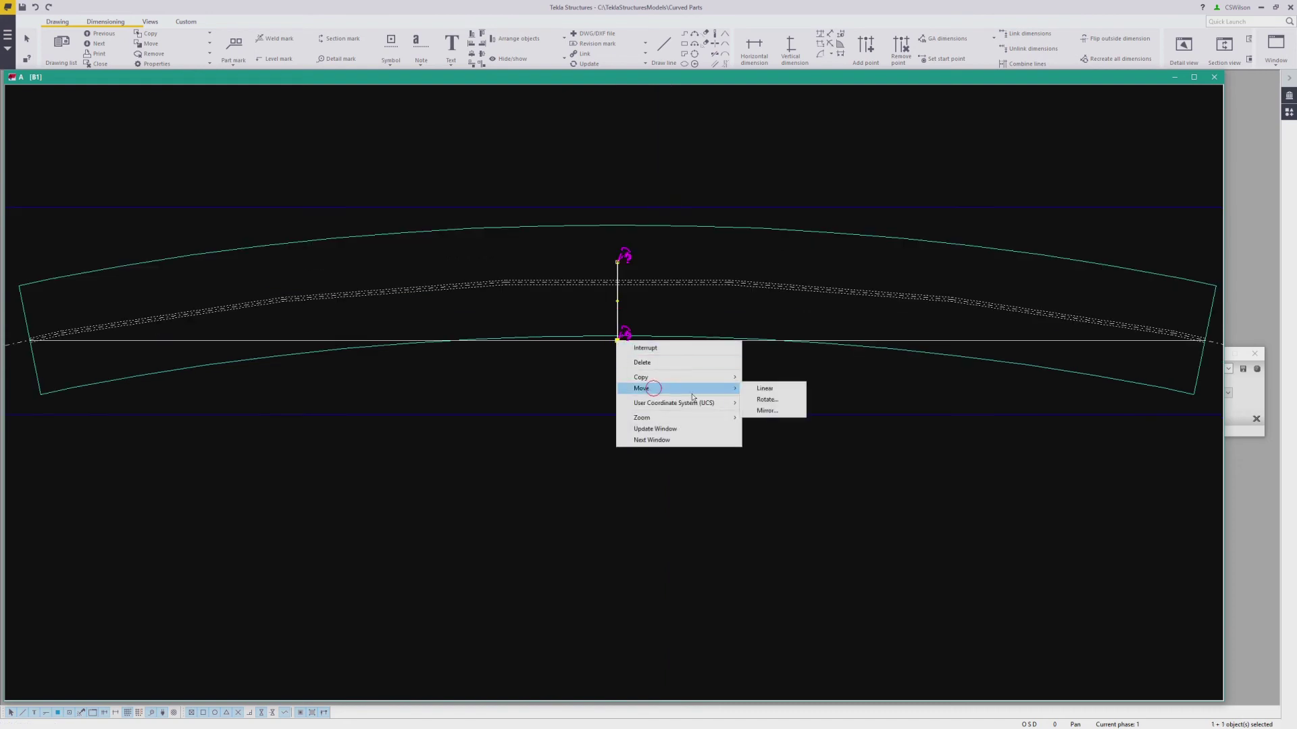
click(764, 389)
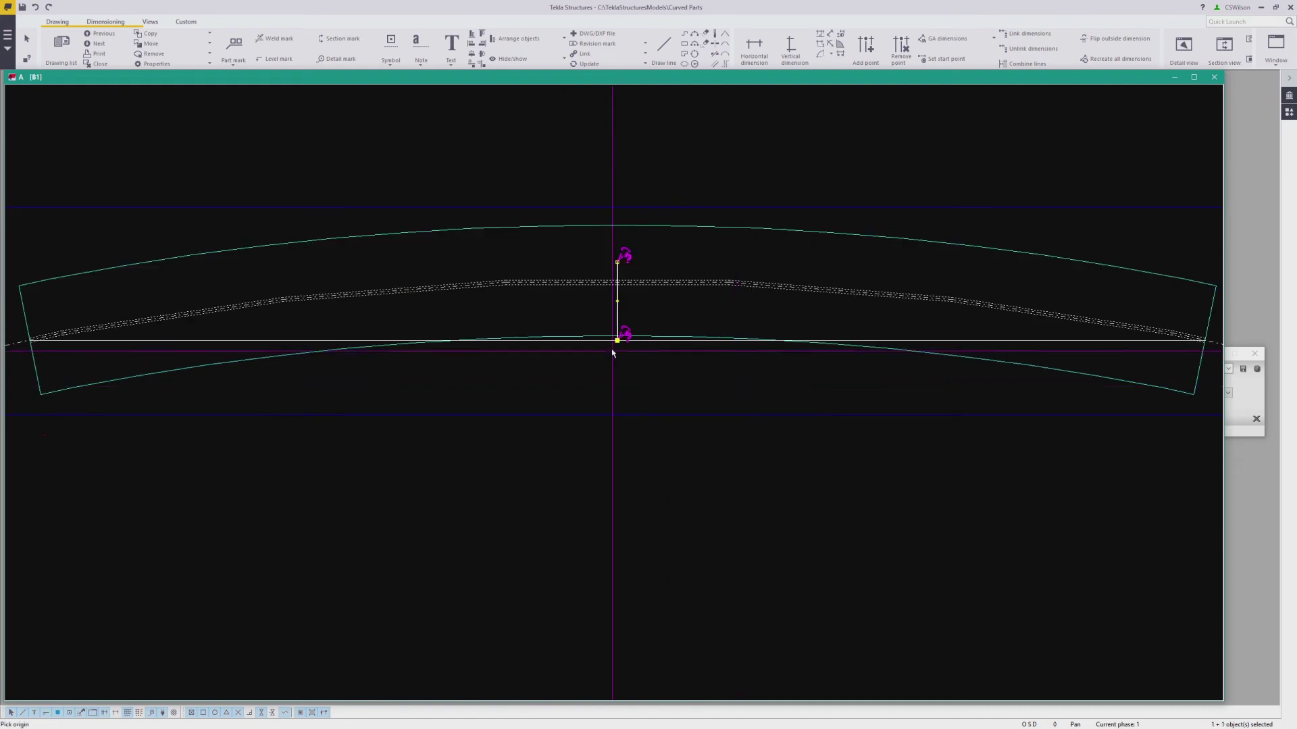
click(617, 419)
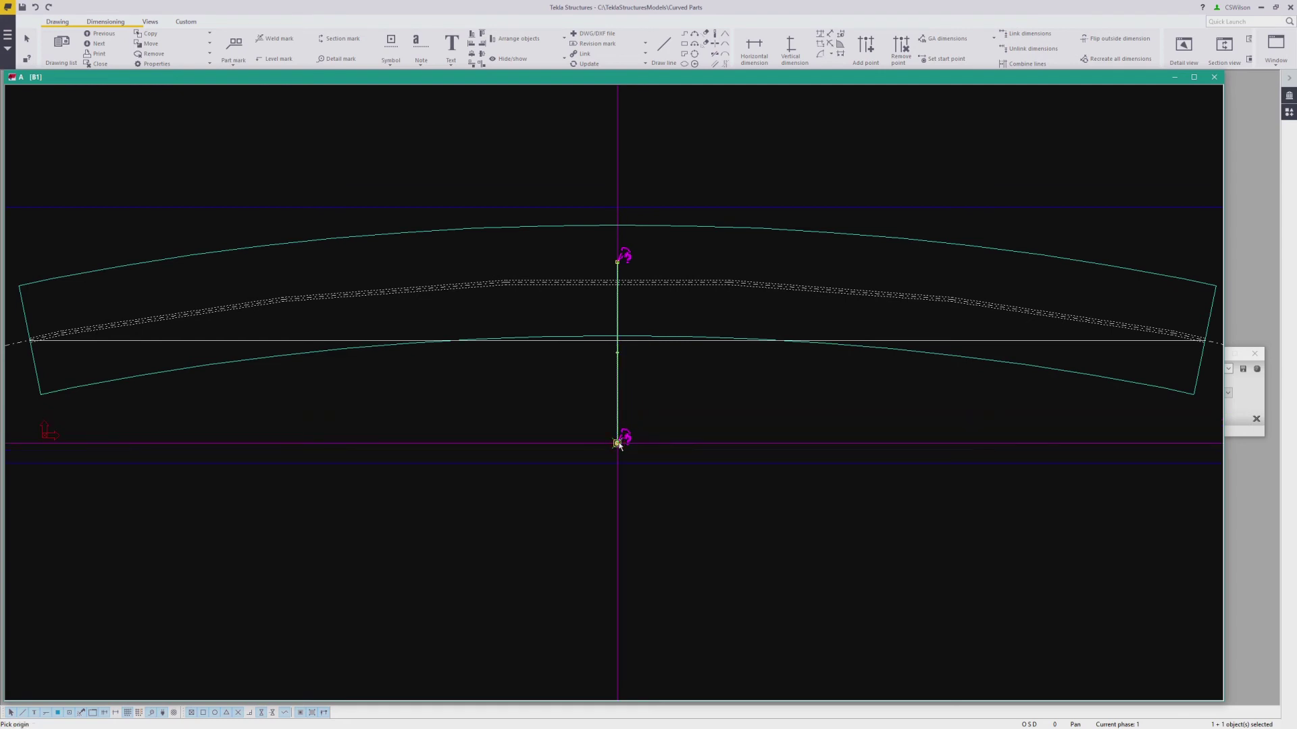
Set the chord line and the vertical centreline to dash-dot line styles.
double_click(674, 342)
click(1060, 162)
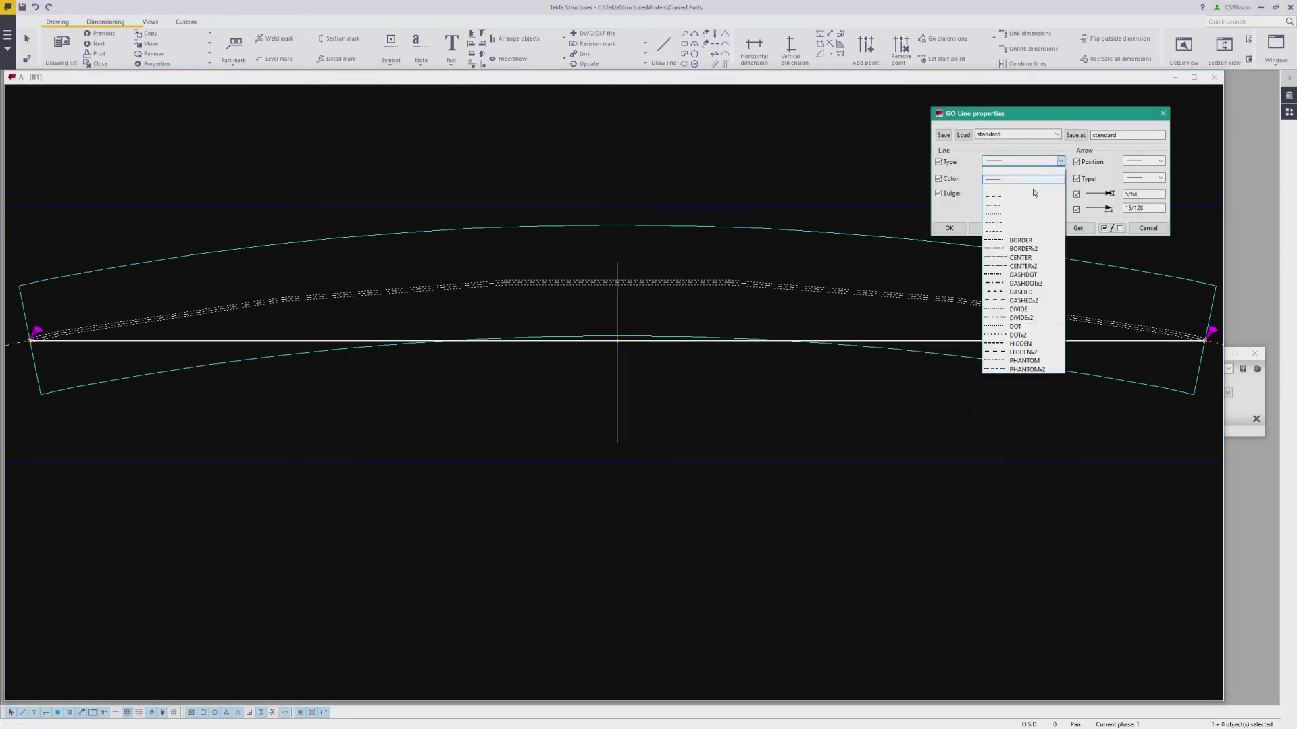
click(1010, 223)
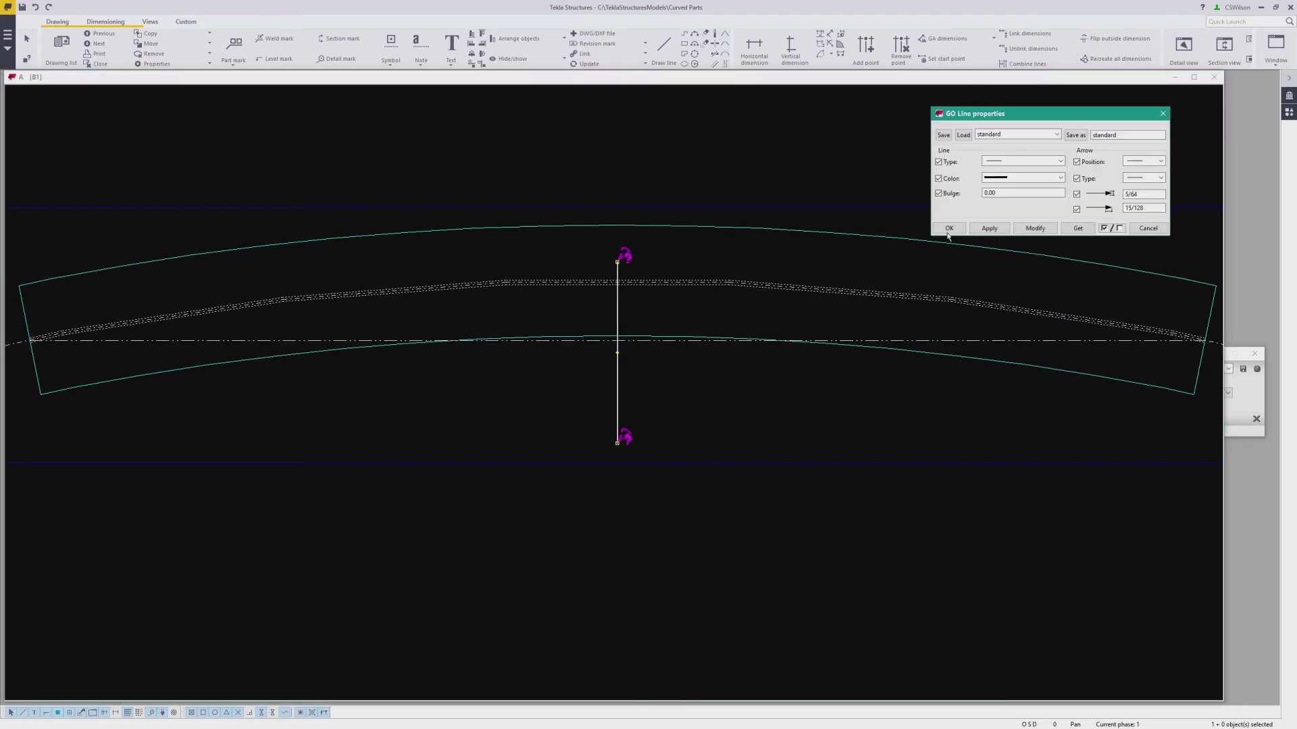
click(1061, 163)
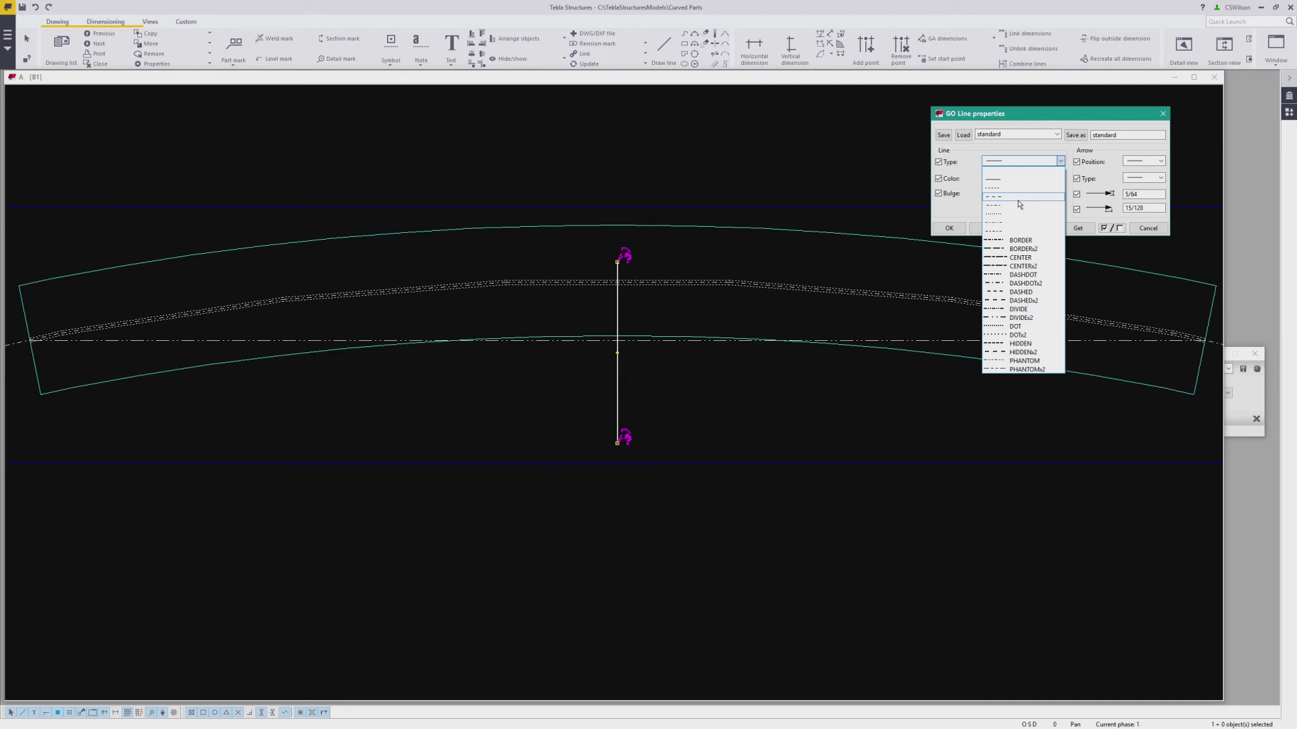
click(1019, 203)
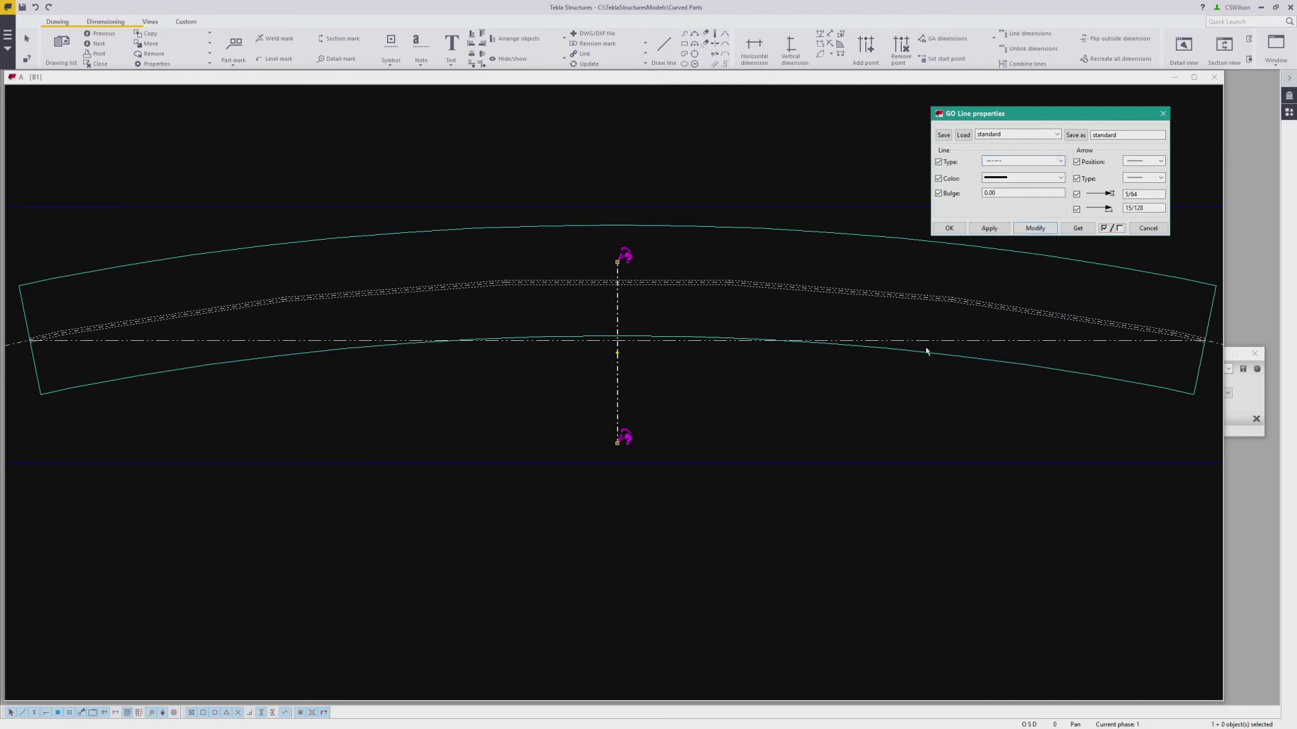
click(812, 410)
Dimension the chord end to end at 5'-11 1/2" and tag it CHORD.
click(30, 339)
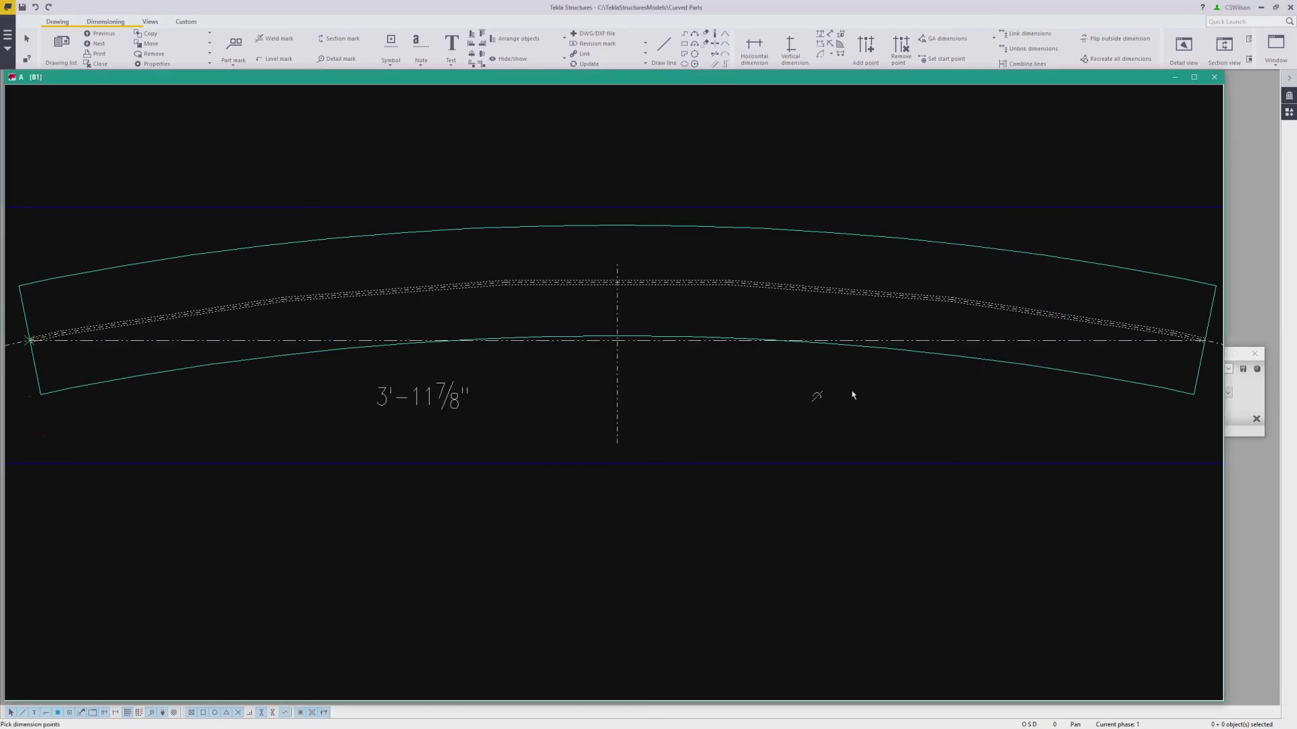
click(1203, 340)
middle_click(1203, 341)
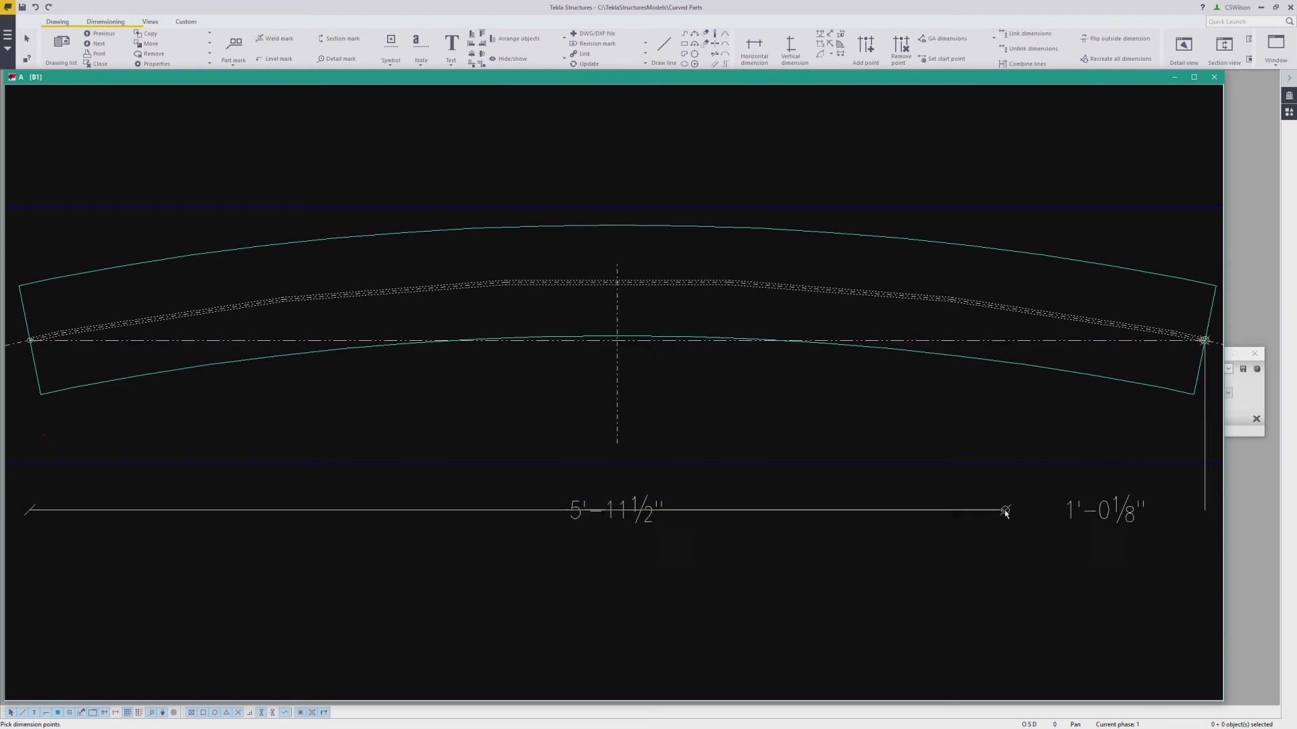
click(1014, 553)
double_click(625, 544)
click(956, 161)
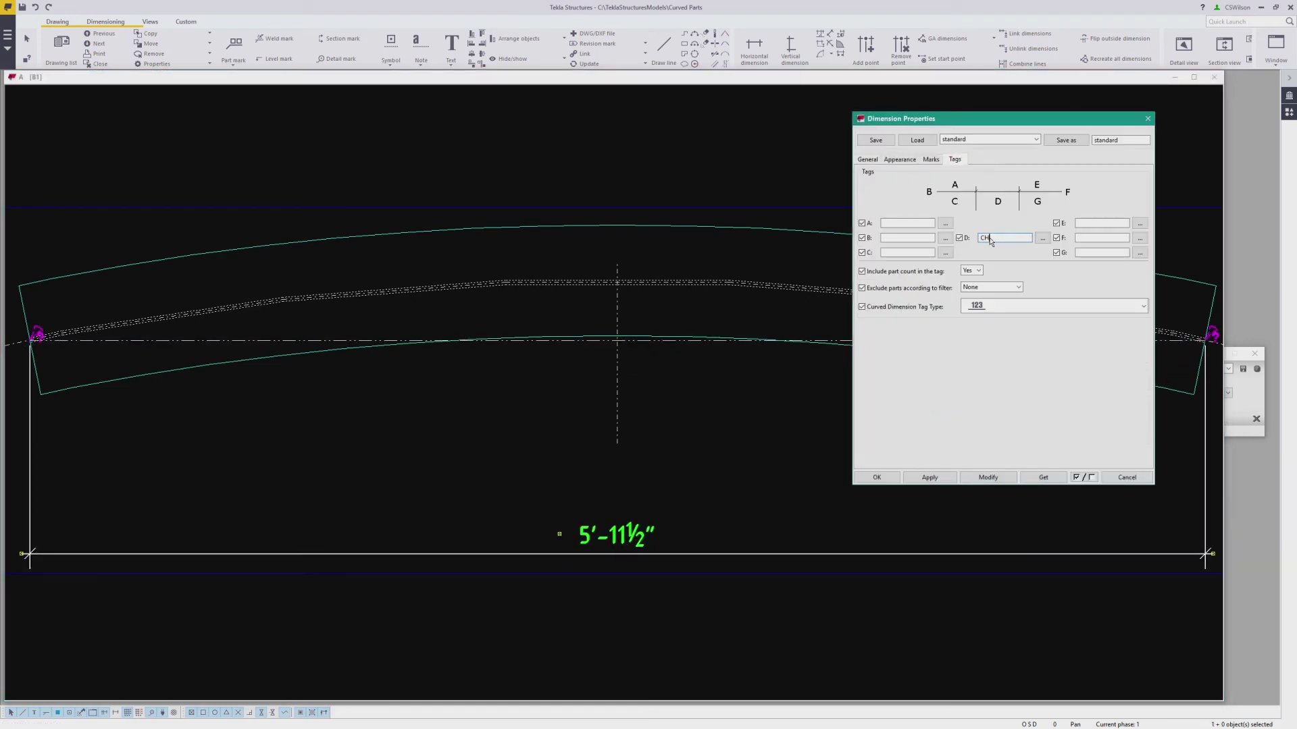
click(988, 477)
Add a 2'-11 3/4" dimension from the beam's left end to the centreline.
click(29, 339)
click(614, 466)
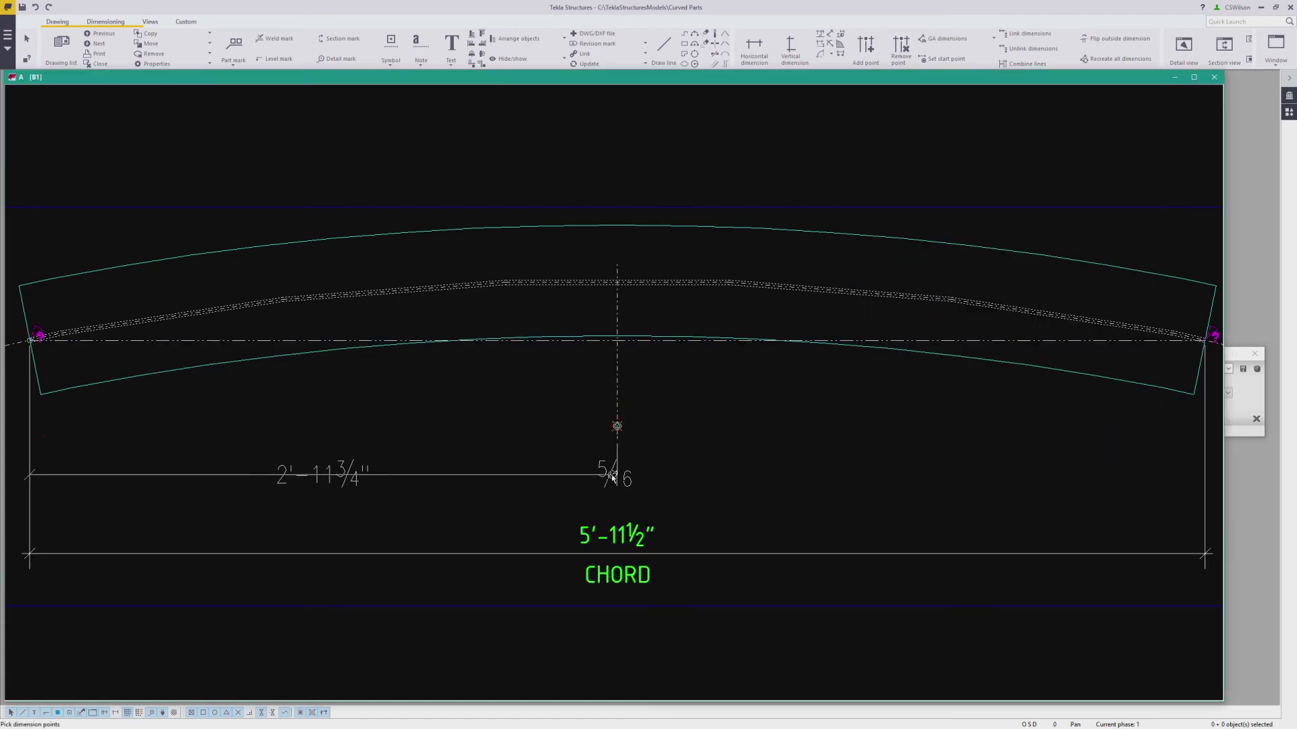
middle_click(614, 466)
scroll(675, 308, up, 5)
Draw a diagonal guide line from the centreline intersection and copy it higher up the centreline.
click(548, 420)
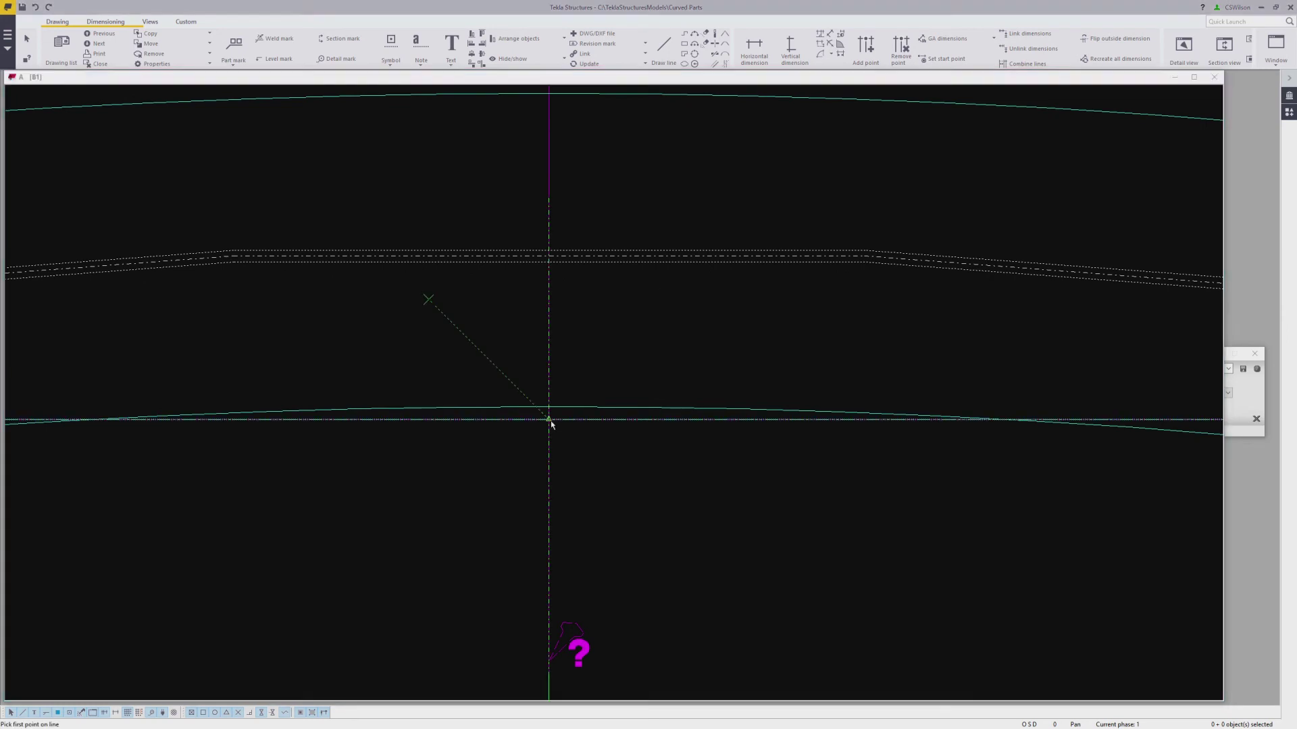
click(433, 304)
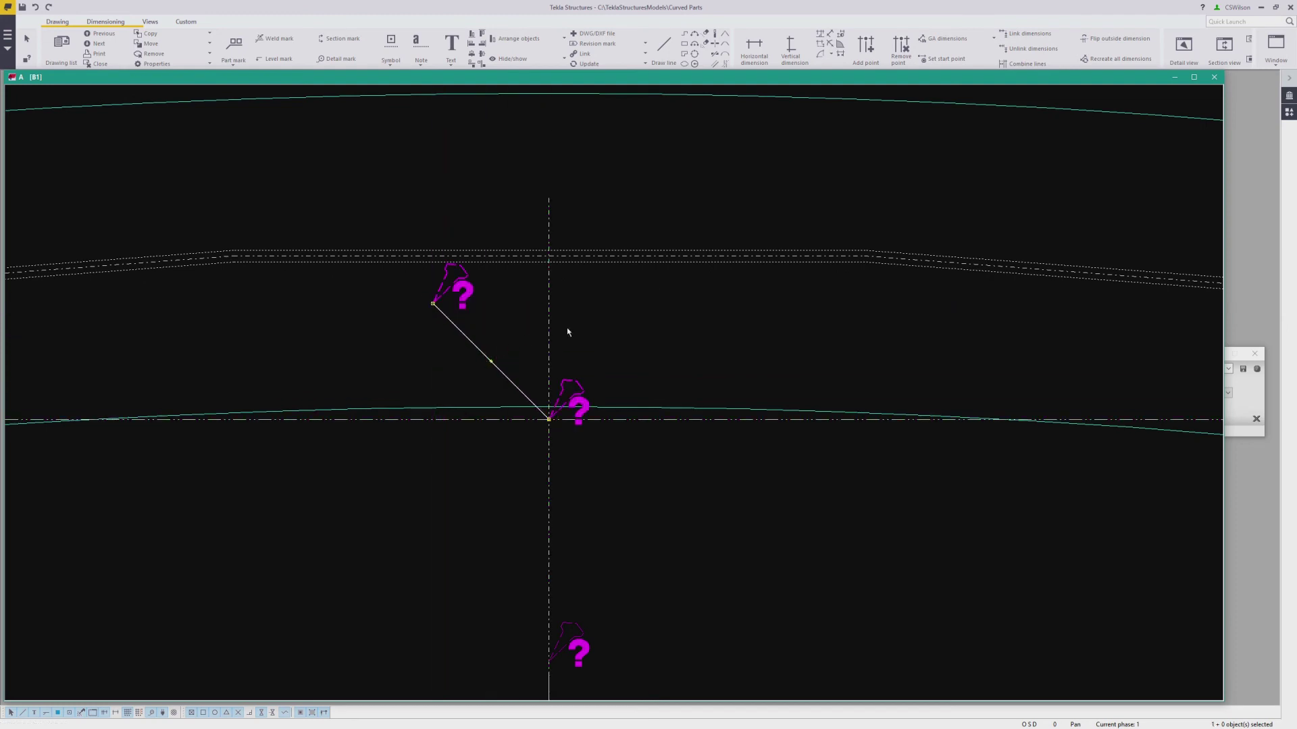
right_click(605, 314)
mouse_move(648, 365)
click(760, 366)
click(548, 420)
click(549, 257)
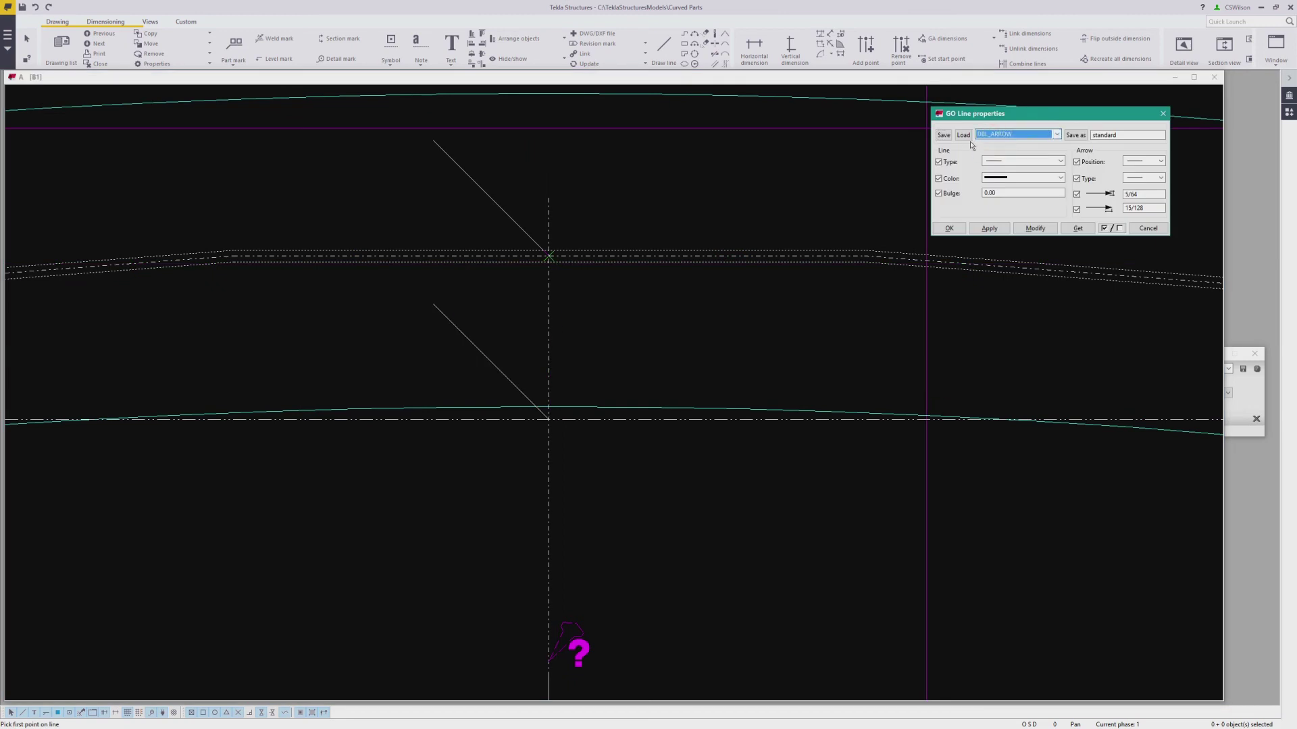
Draw a double-arrow line between the two diagonal guide lines and move it into place.
click(433, 303)
click(453, 144)
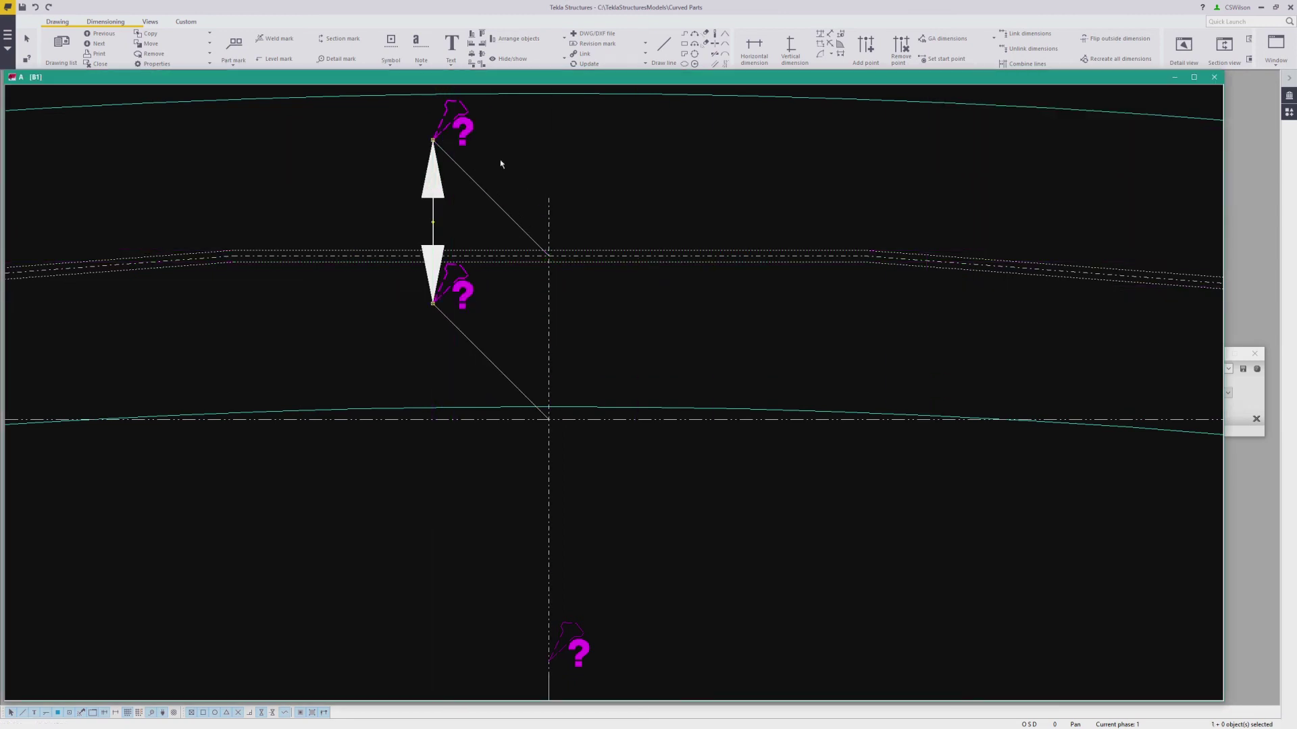
right_click(501, 160)
click(652, 222)
click(457, 166)
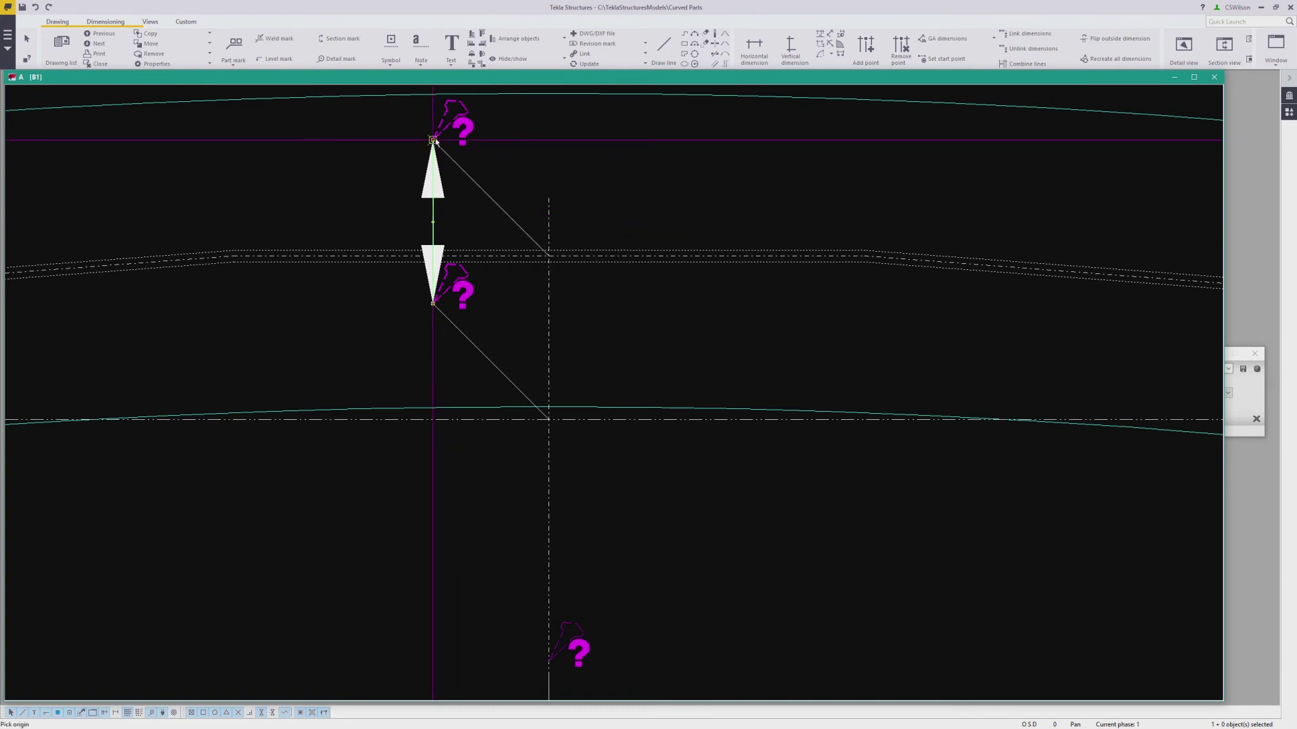
click(477, 185)
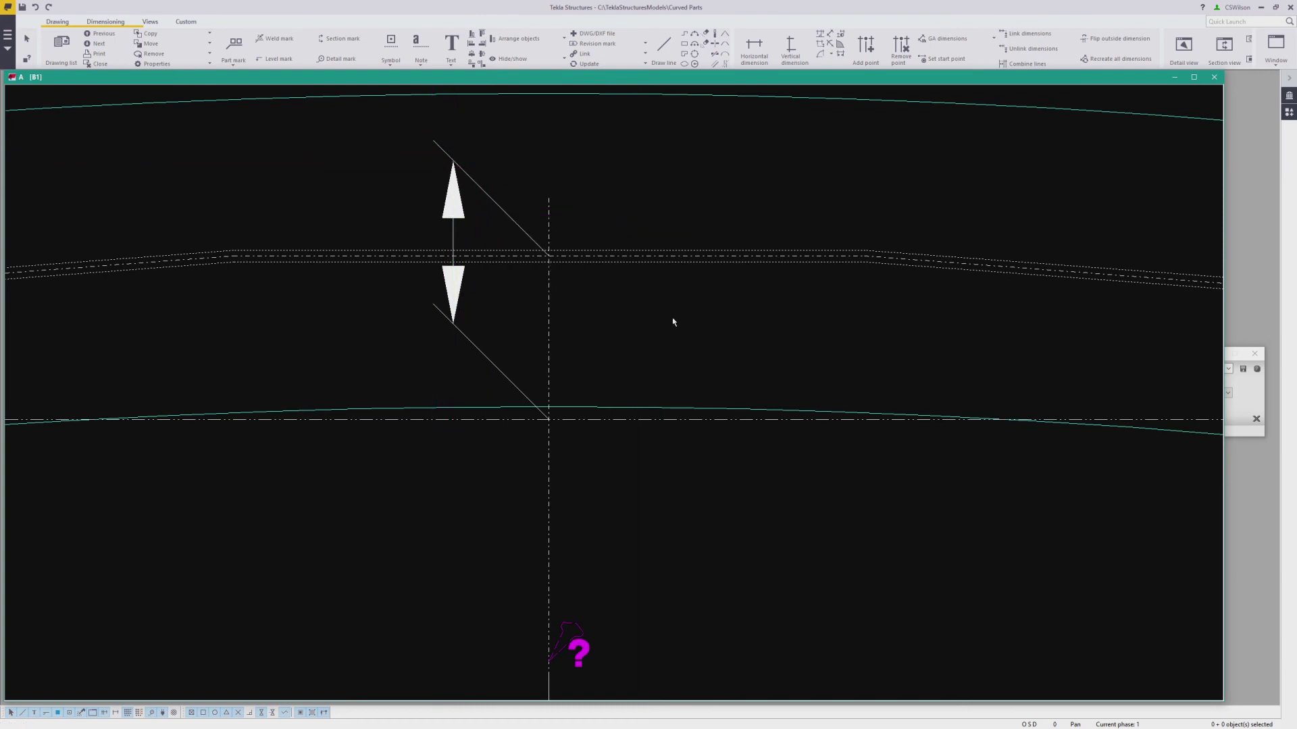
Place the 3 1/2" rise dimension, blank its line colour, and move its text beside the arrows.
click(408, 275)
double_click(358, 345)
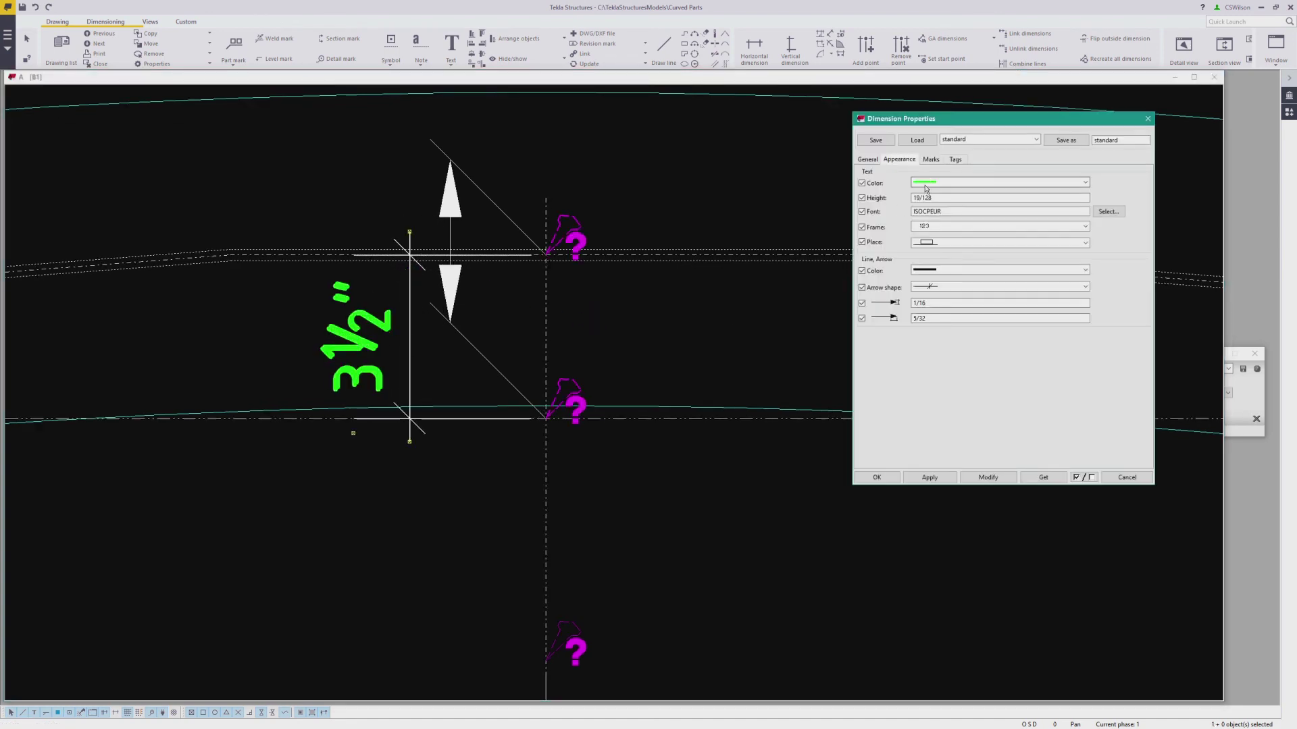
click(928, 270)
click(931, 280)
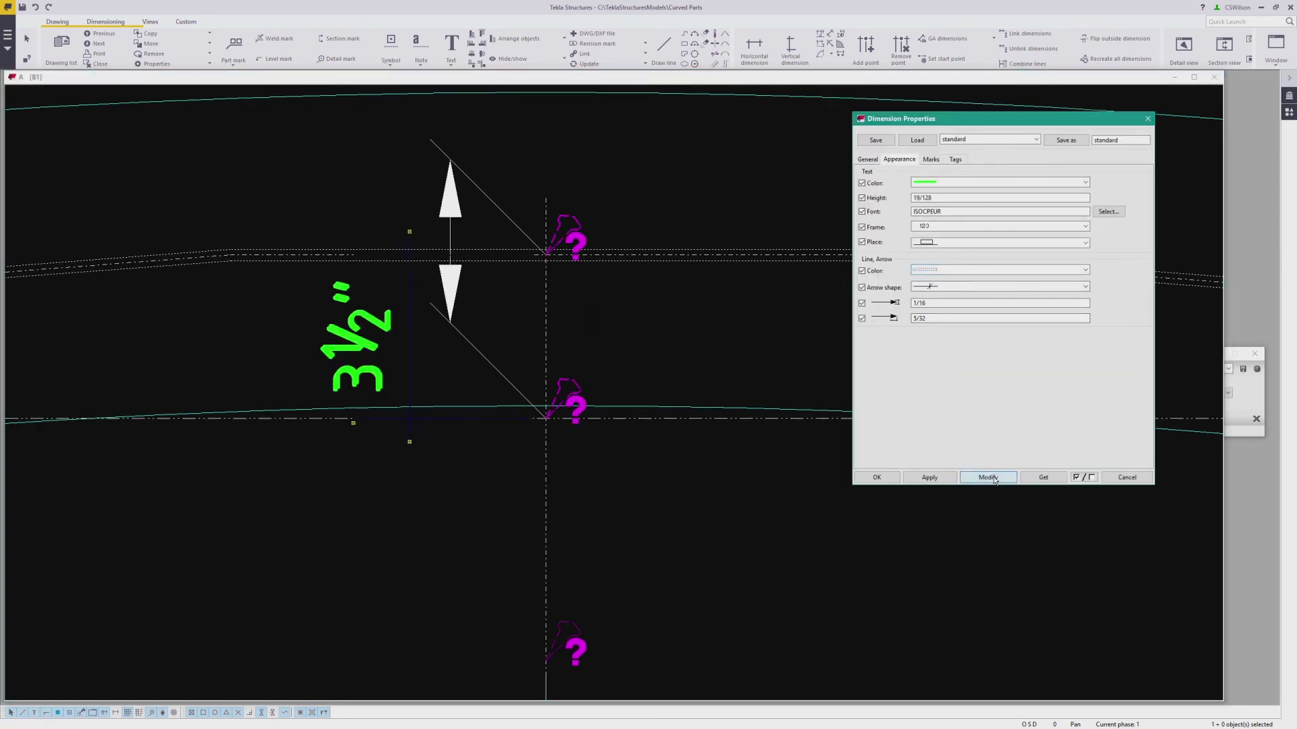
click(989, 477)
drag(352, 426, 390, 298)
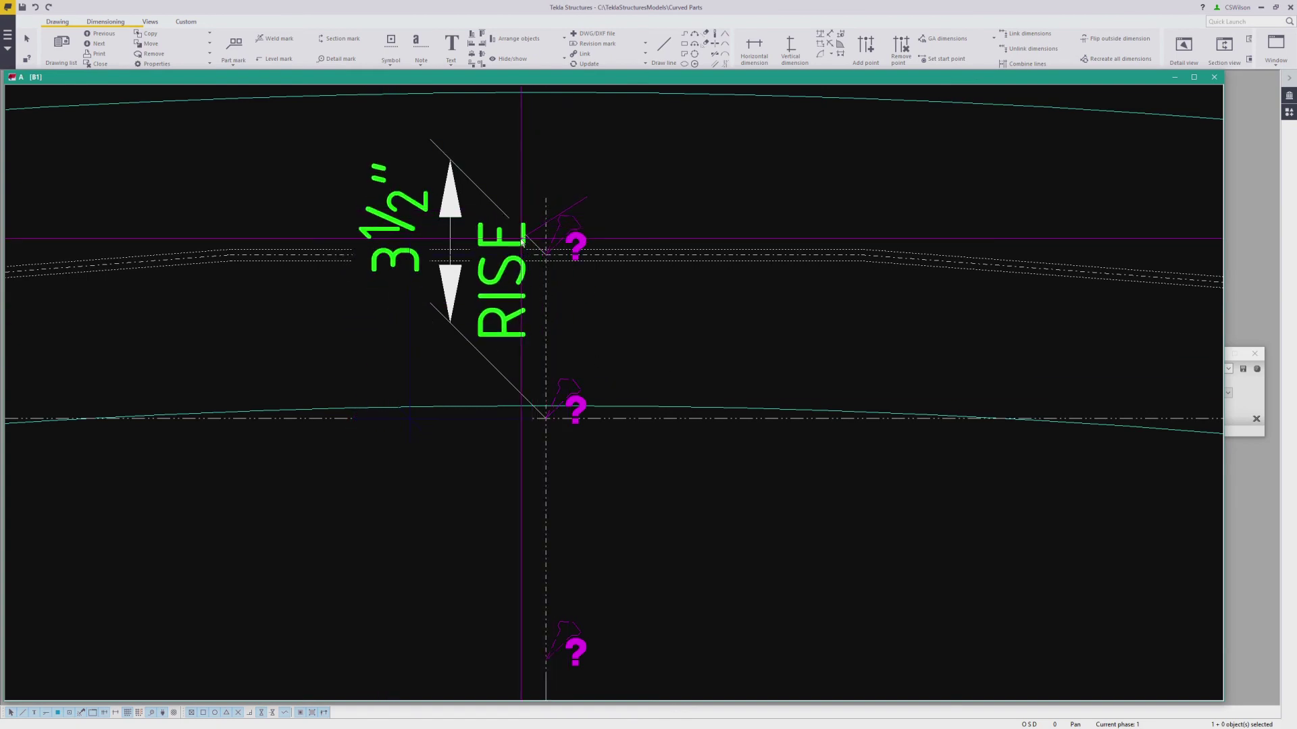
click(312, 336)
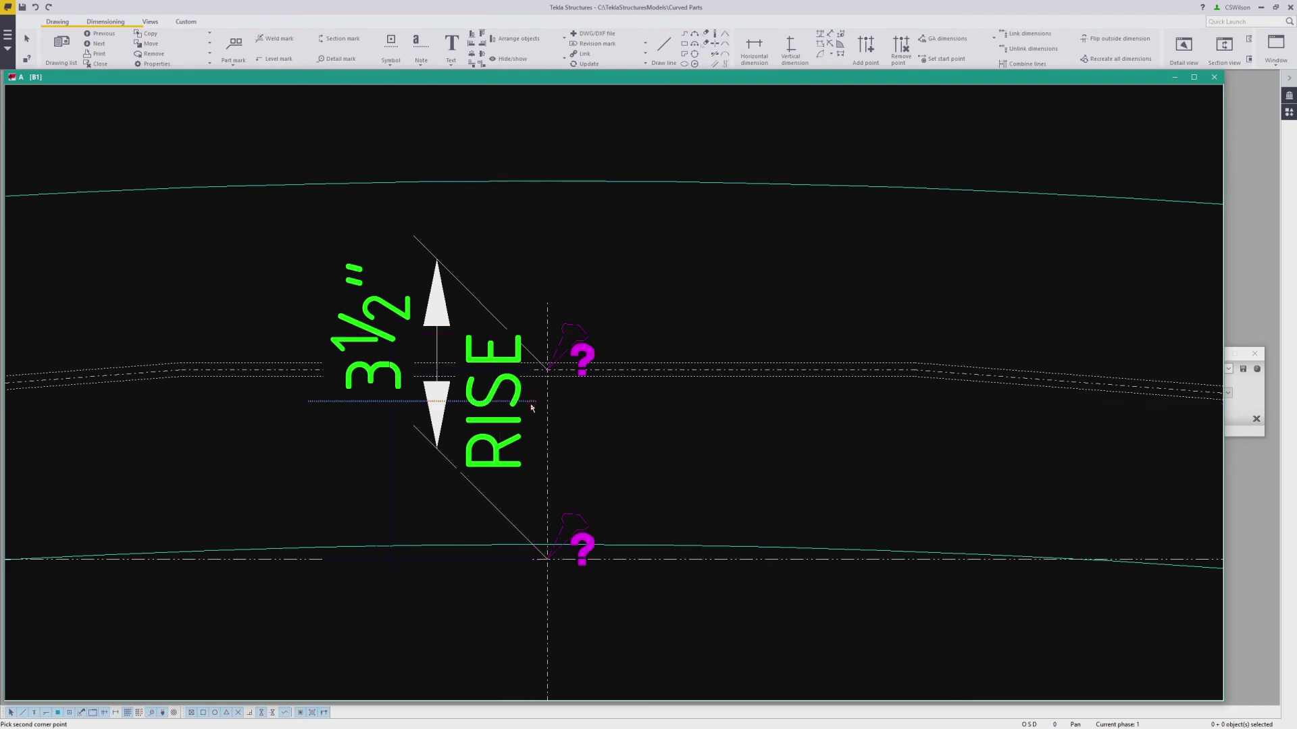
Return to the full-beam view and begin a radius dimension on the beam curve.
click(643, 466)
click(830, 45)
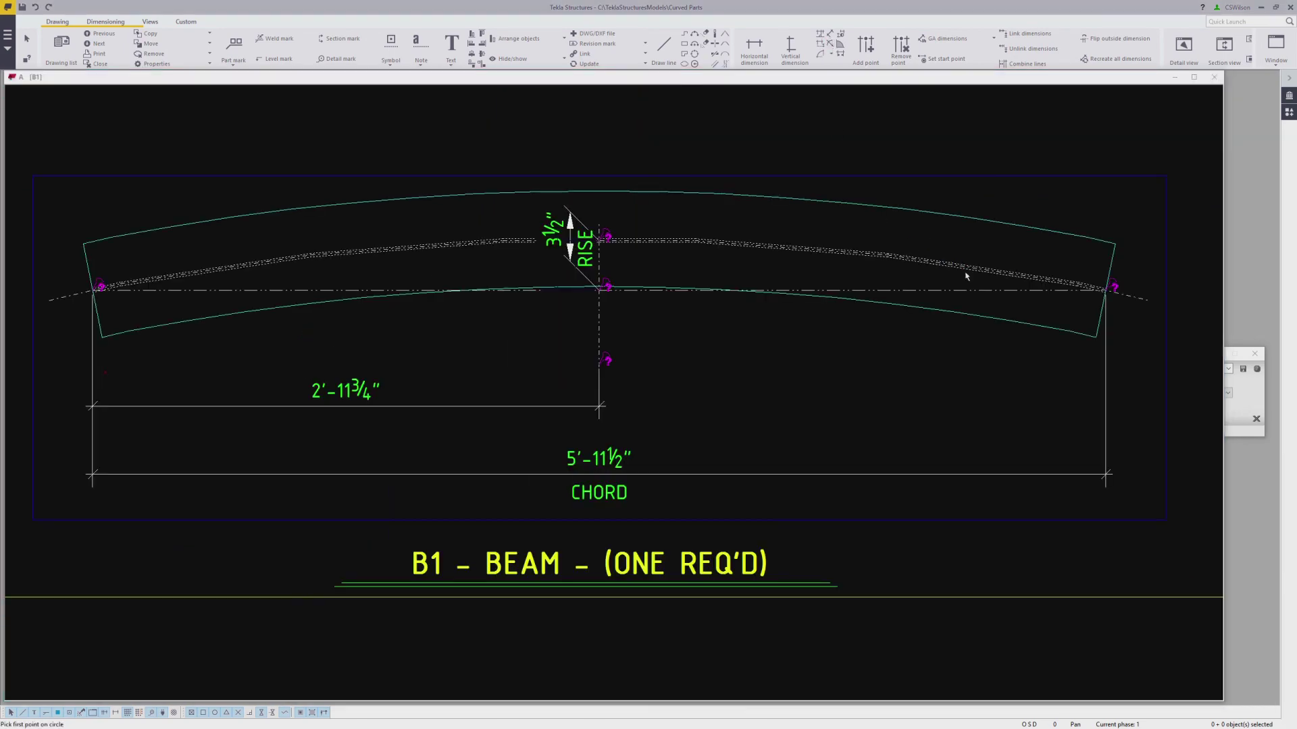
scroll(965, 275, up, 5)
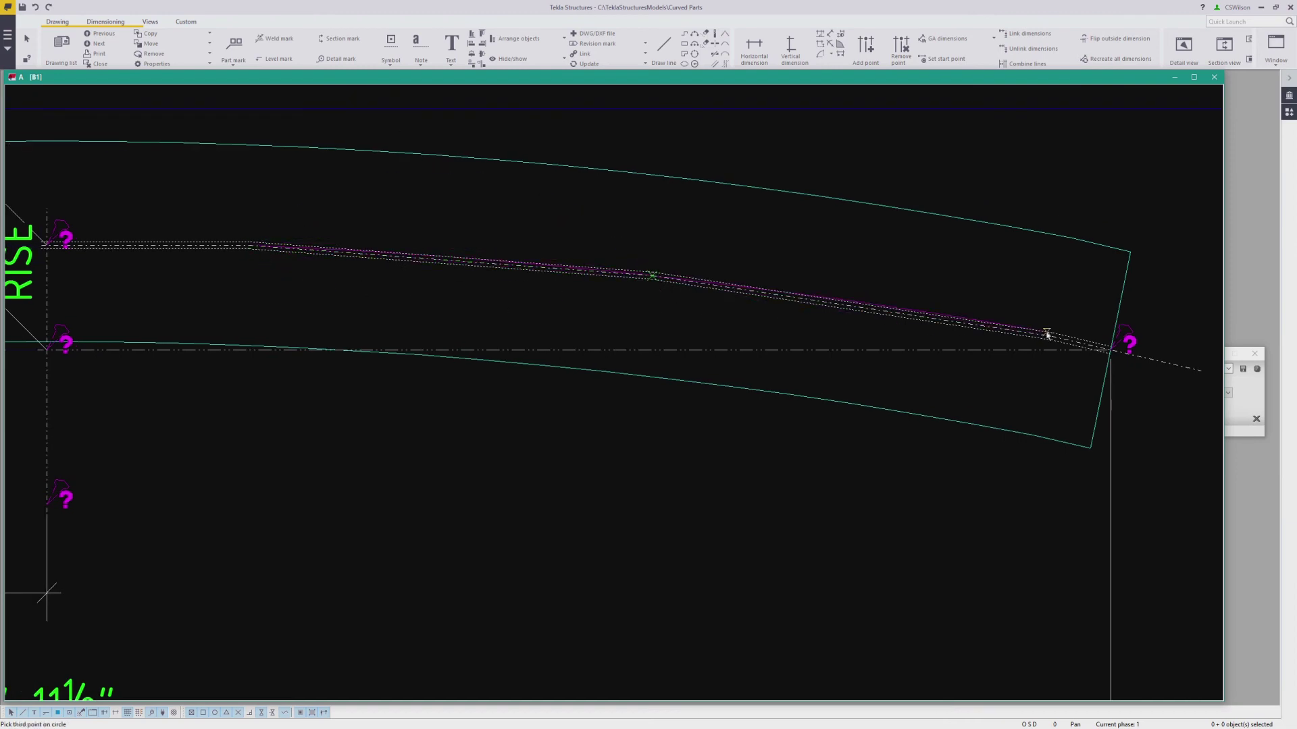
Place the R 15'-0" radius dimension on the beam's right half.
click(665, 434)
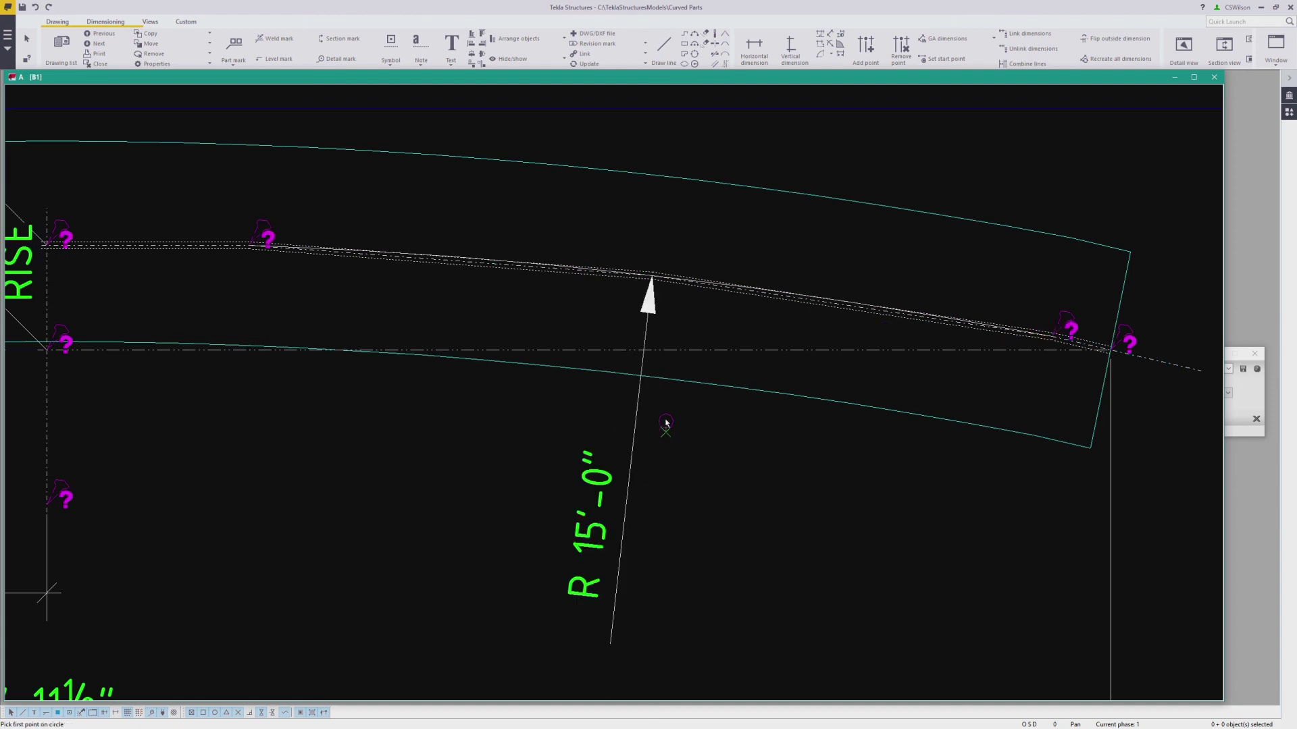
scroll(665, 422, down, 2)
right_click(717, 400)
click(739, 401)
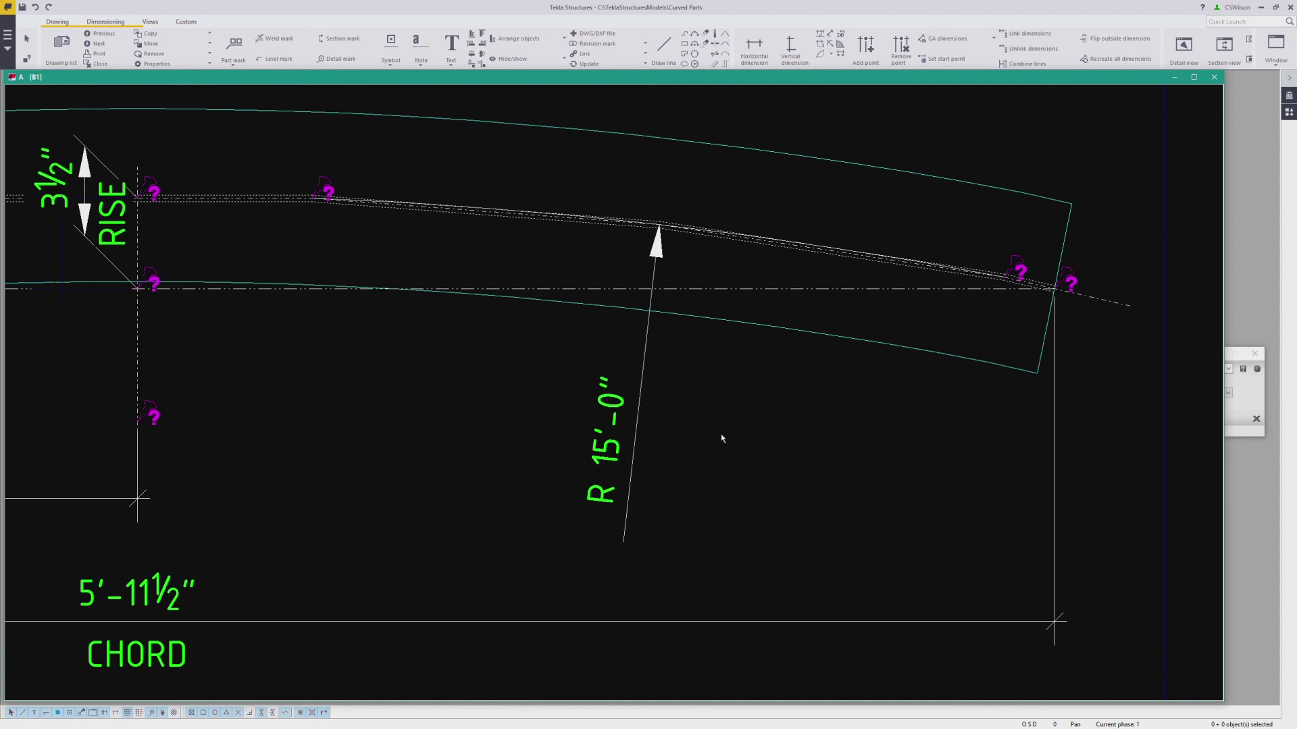
Add a leader note reading TO CENTER OF BEAM beside the radius dimension.
click(452, 65)
click(477, 119)
click(623, 544)
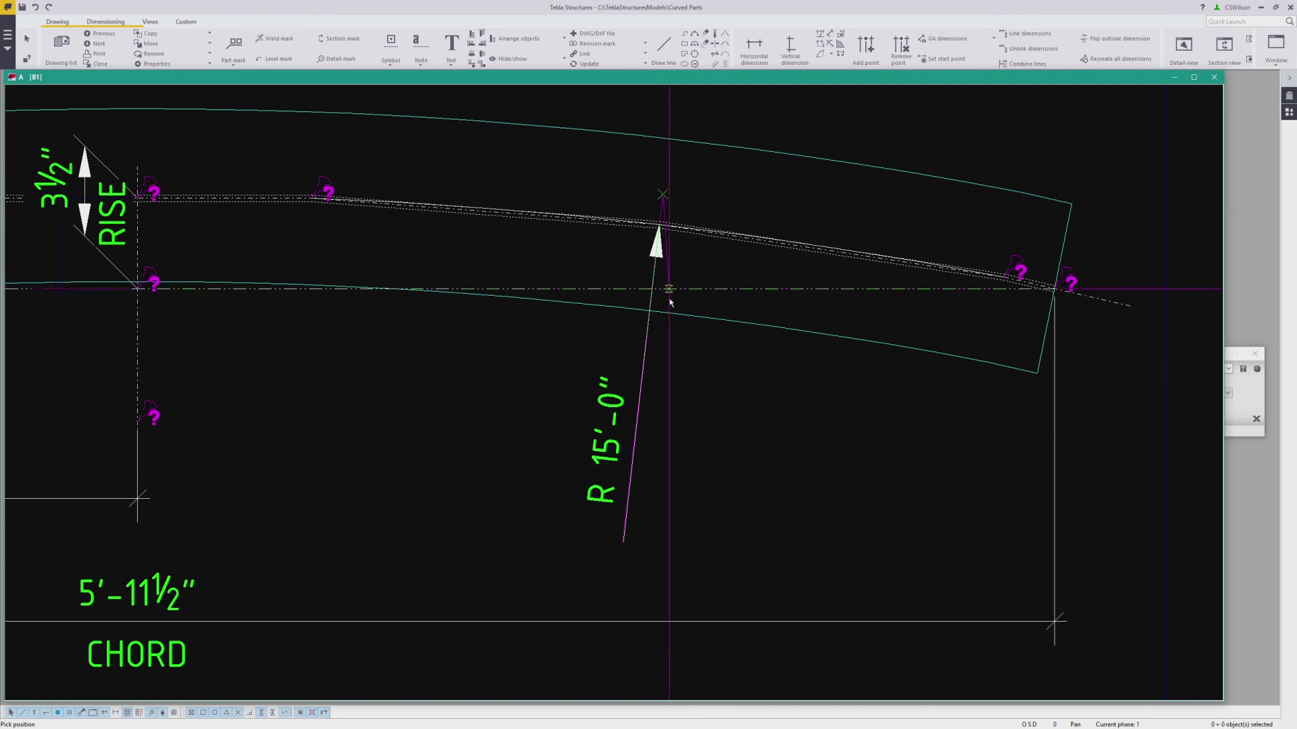
right_click(666, 414)
click(541, 367)
click(527, 351)
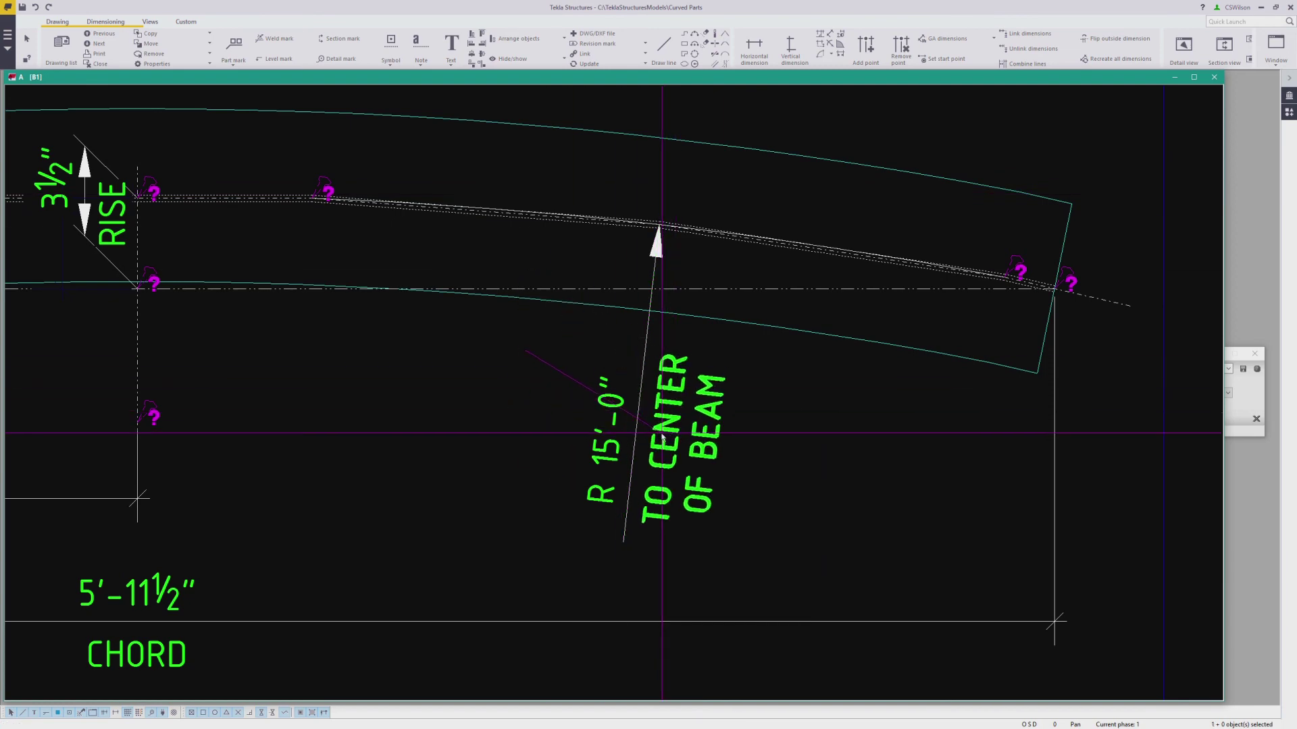
click(662, 436)
scroll(909, 410, down, 5)
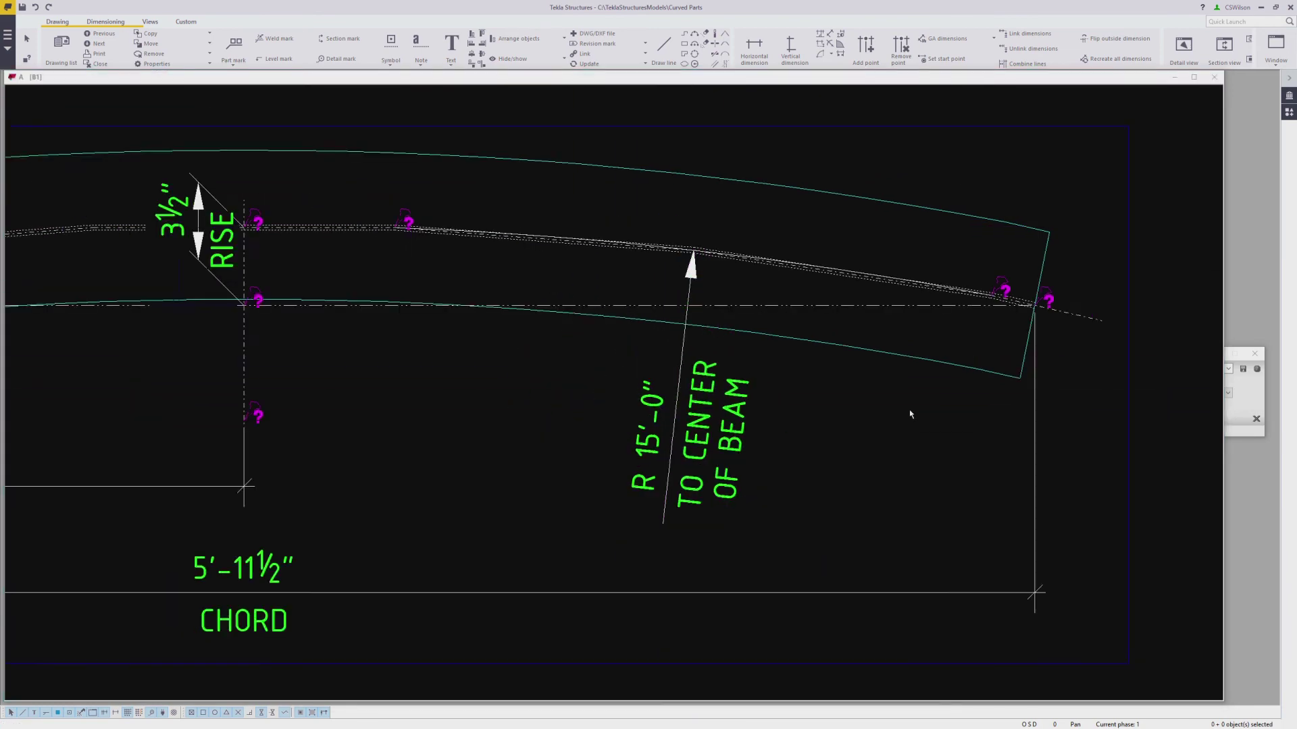
scroll(706, 348, up, 2)
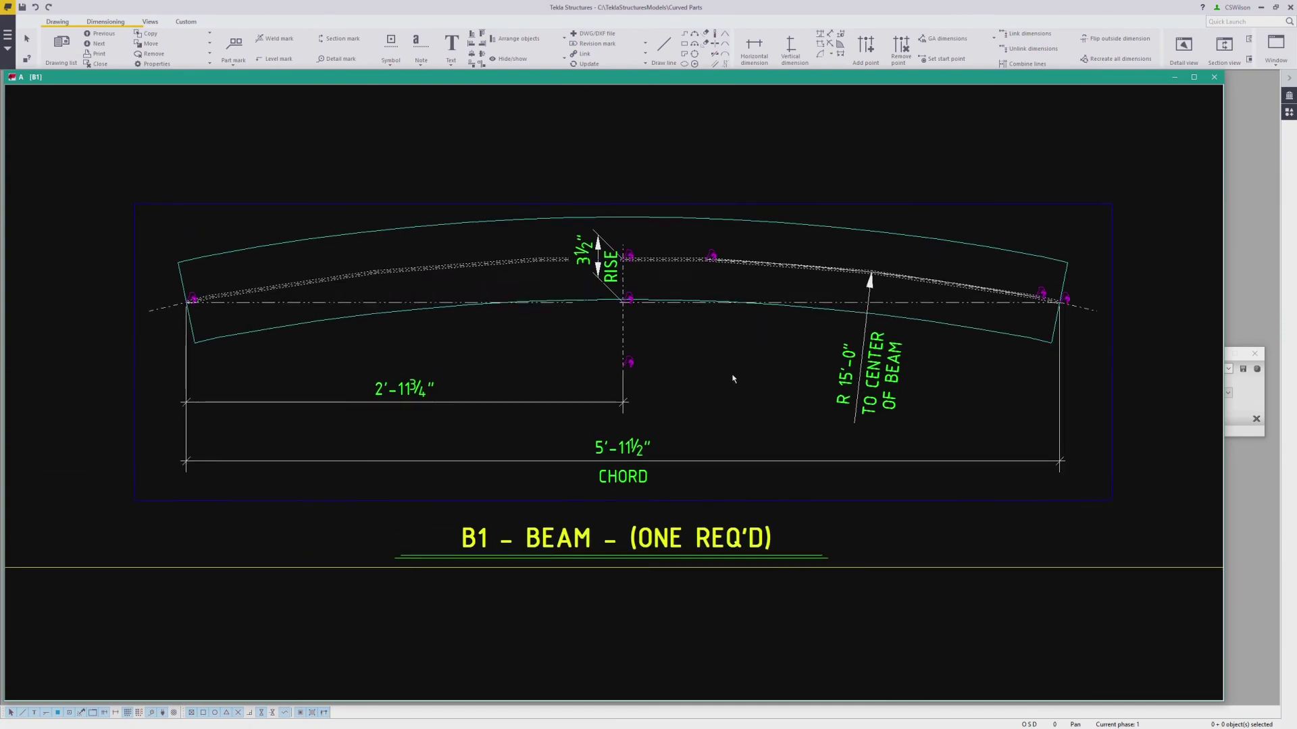